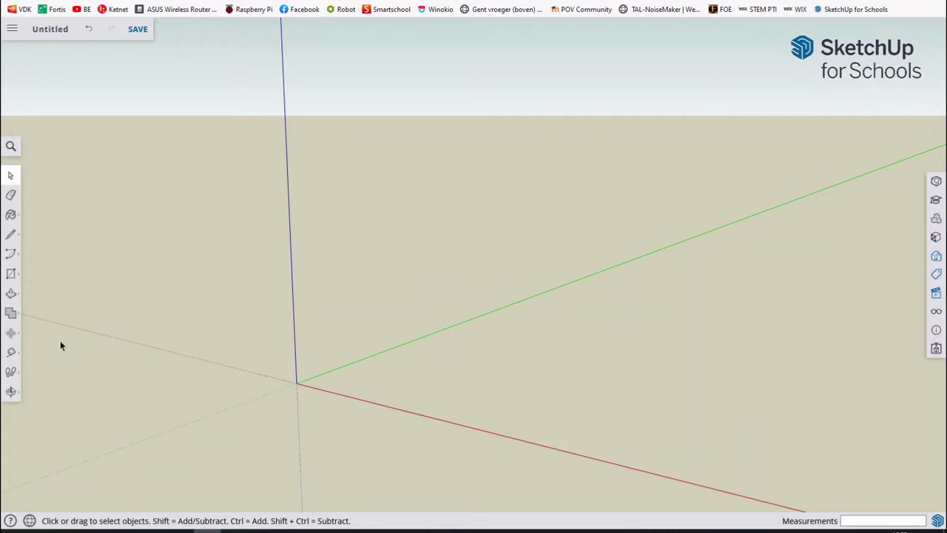
Start a rectangle at the axis origin and enter 150,100 as its dimensions.
left_click(17, 278)
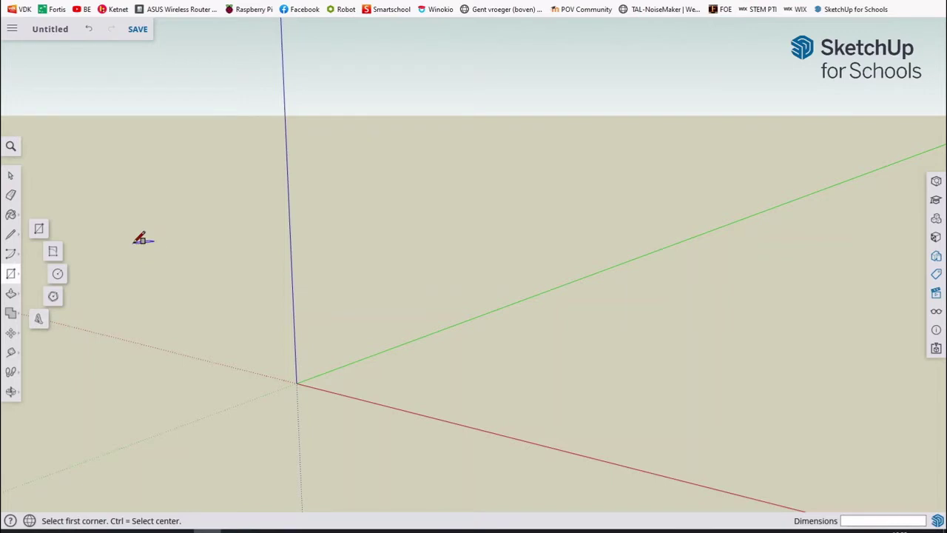
left_click(140, 246)
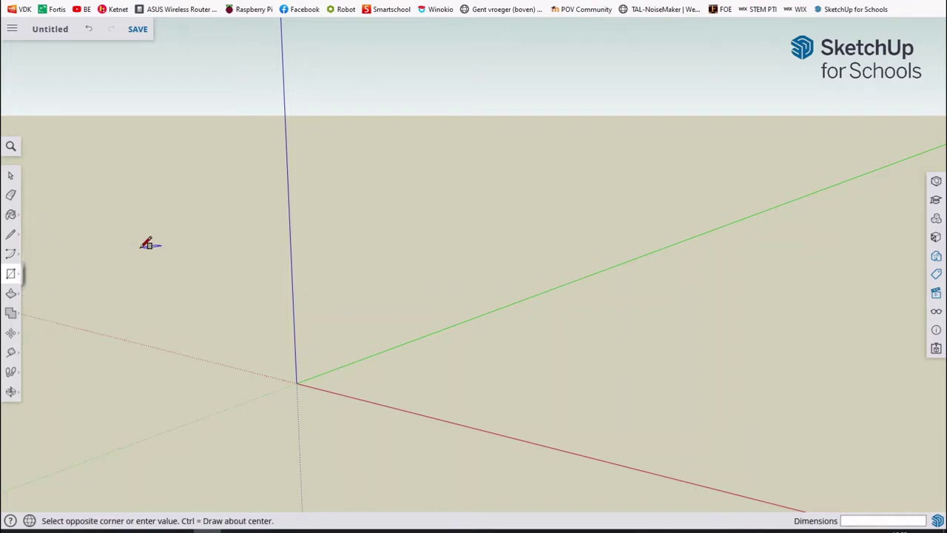
key("Escape")
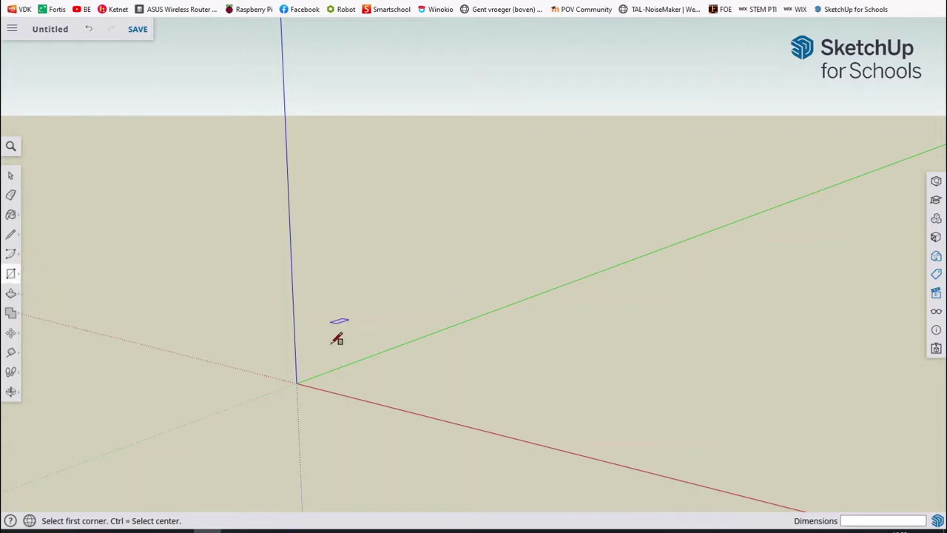
left_click(296, 382)
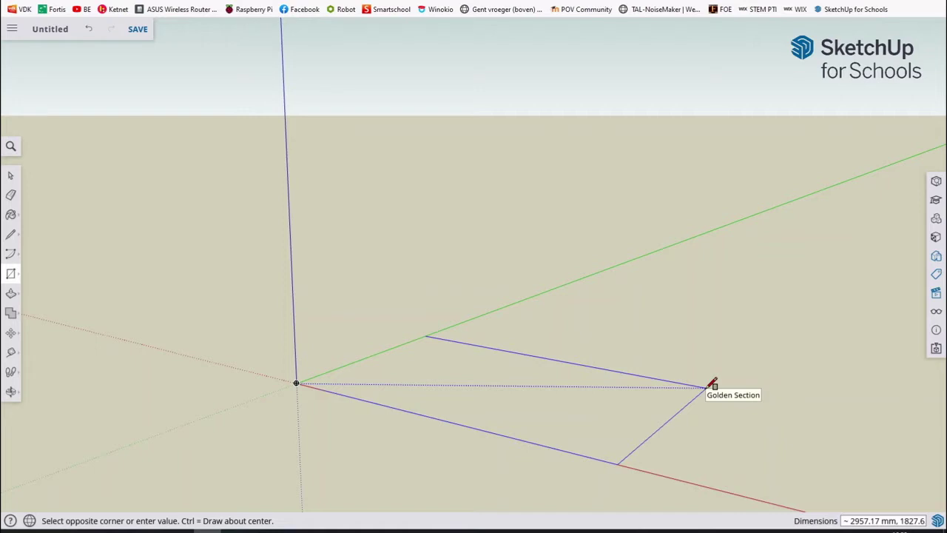
type("15")
type("0,")
type("10")
type("0")
Confirm the 150 by 100 rectangle and zoom in toward the origin.
key("Escape")
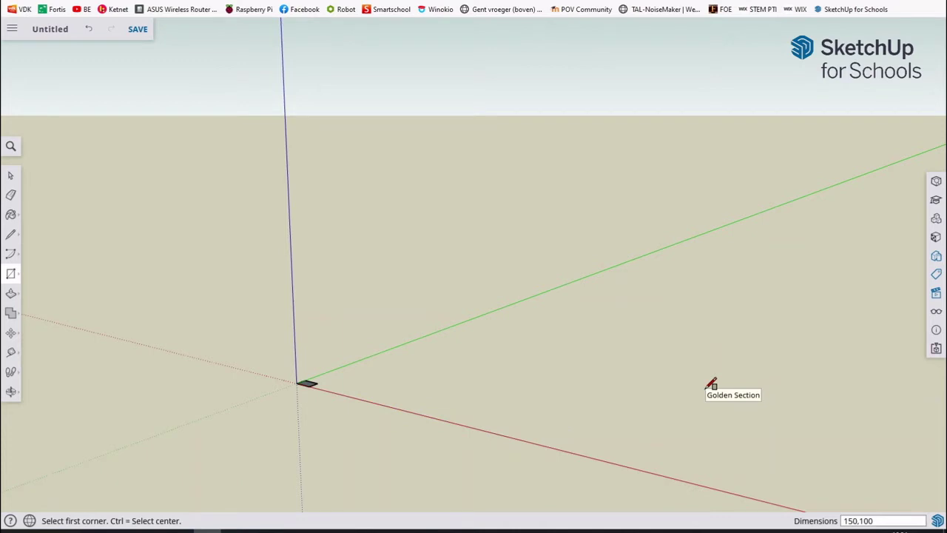
scroll(285, 390, "up", 1)
scroll(287, 384, "up", 1)
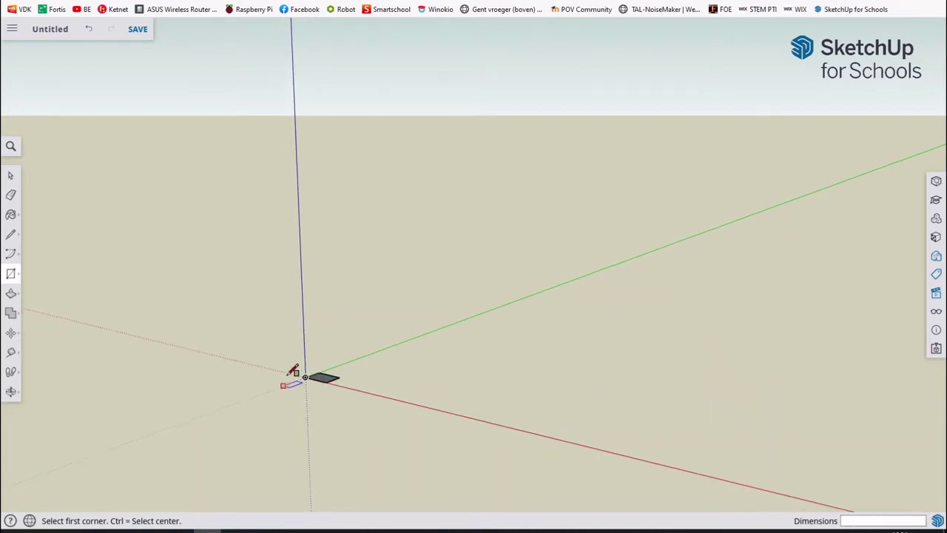
scroll(304, 377, "up", 1)
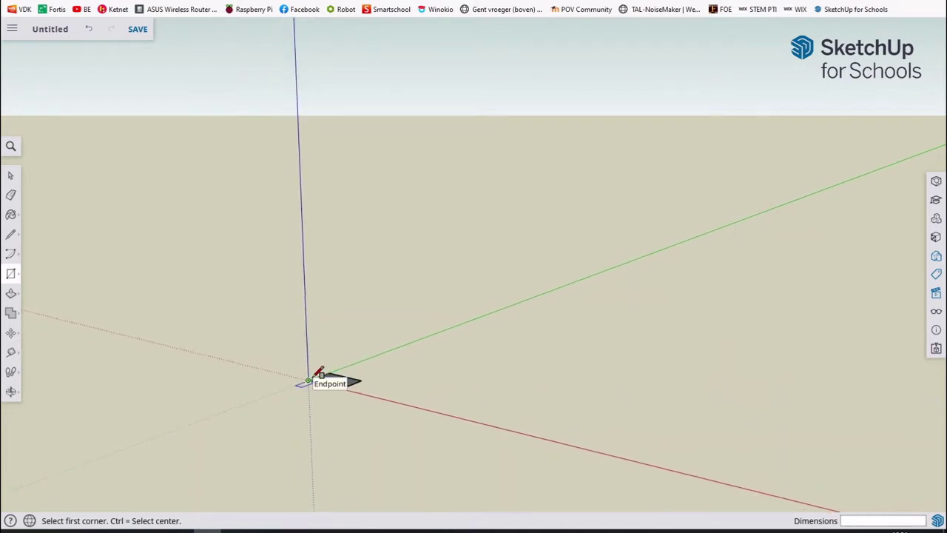
scroll(318, 371, "up", 1)
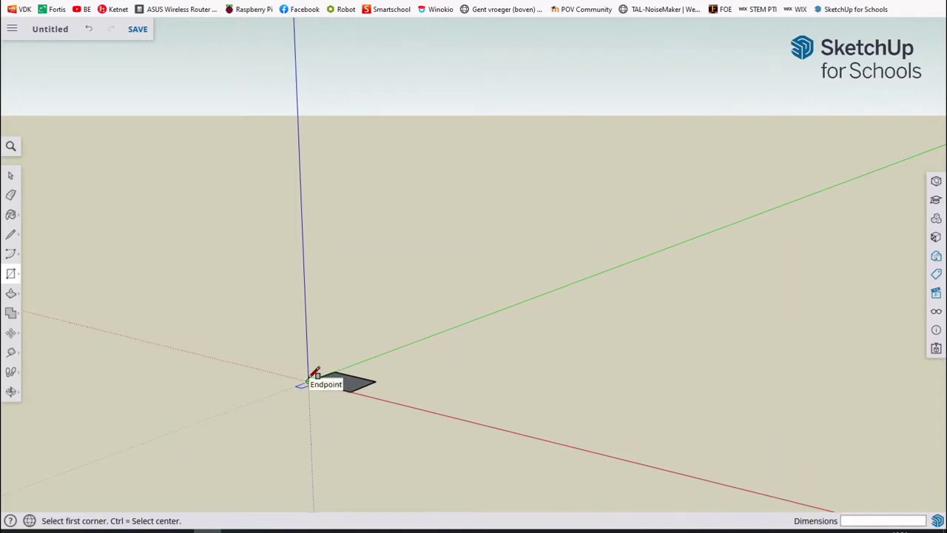
scroll(315, 372, "up", 1)
scroll(313, 372, "up", 1)
scroll(312, 372, "up", 1)
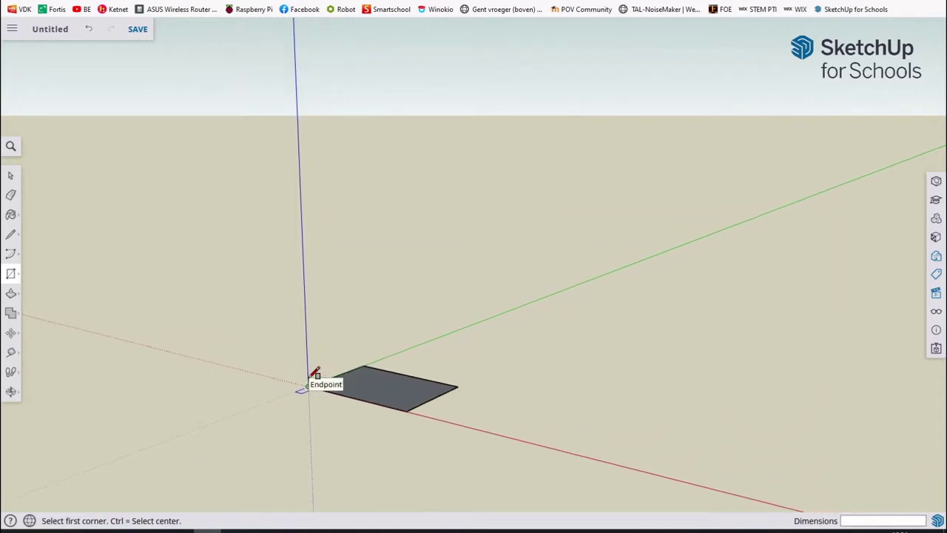
scroll(311, 370, "up", 1)
scroll(310, 369, "down", 1)
scroll(311, 373, "down", 1)
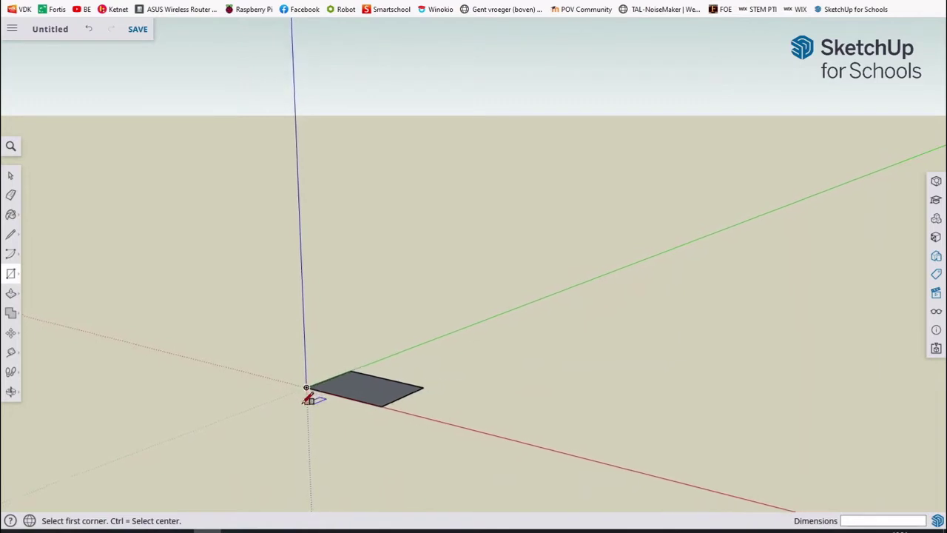
scroll(311, 374, "up", 1)
scroll(326, 375, "up", 1)
scroll(329, 375, "up", 1)
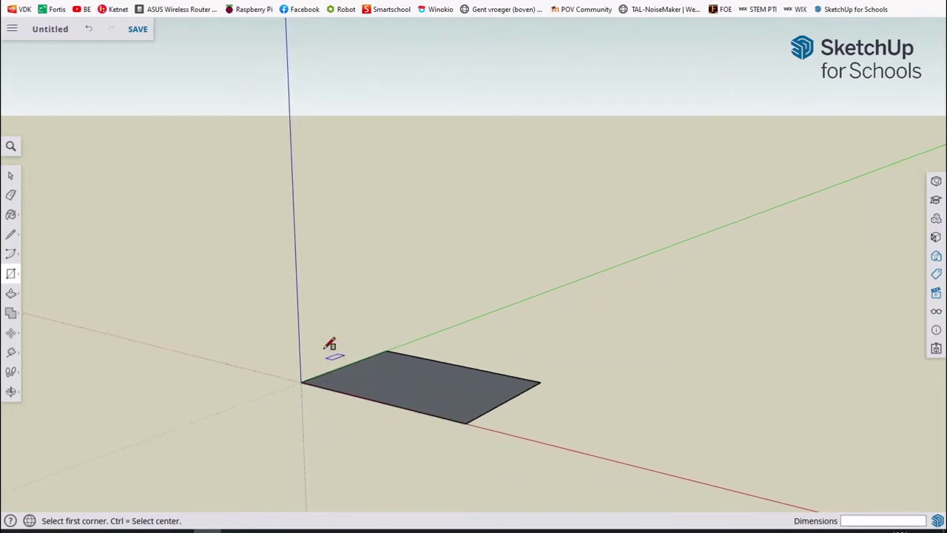
Orbit the view to look more steeply down on the rectangle.
left_click(11, 393)
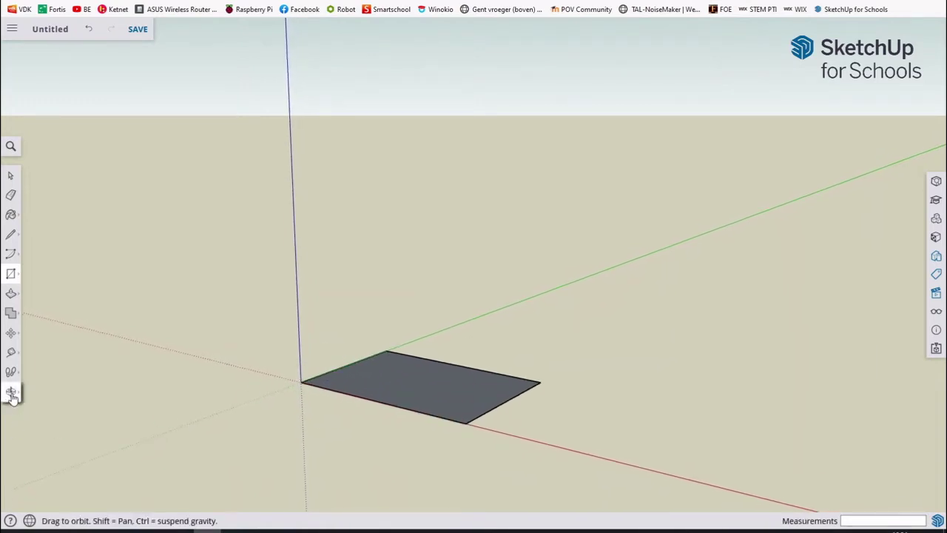
left_click(39, 347)
mouse_move(212, 317)
left_mouse_down()
mouse_move(177, 436)
mouse_move(454, 370)
mouse_move(438, 393)
mouse_move(286, 372)
mouse_move(337, 331)
mouse_move(626, 319)
mouse_move(575, 308)
mouse_move(487, 334)
mouse_move(410, 332)
mouse_move(560, 347)
mouse_move(413, 336)
left_mouse_up()
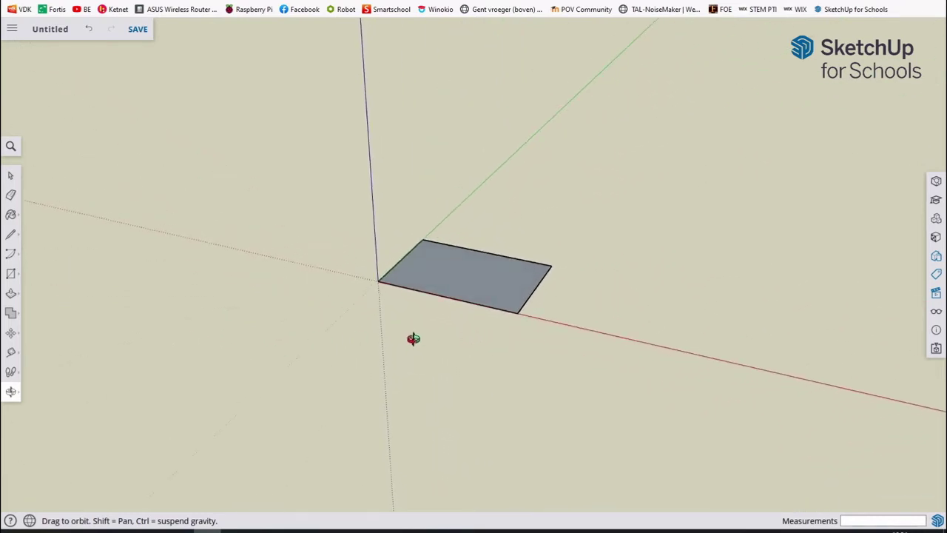
Push/Pull the 150 by 100 rectangle up 50 mm into a solid box.
key("p")
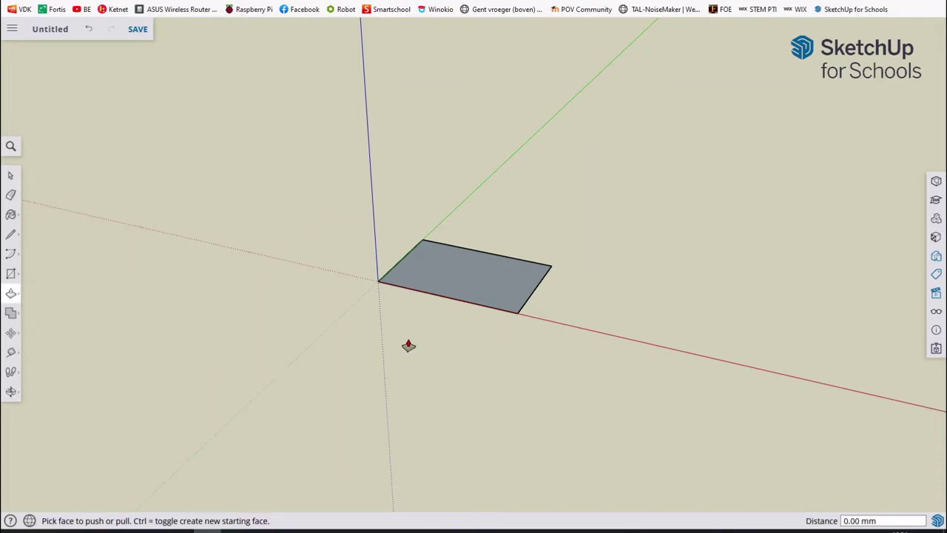
key("h")
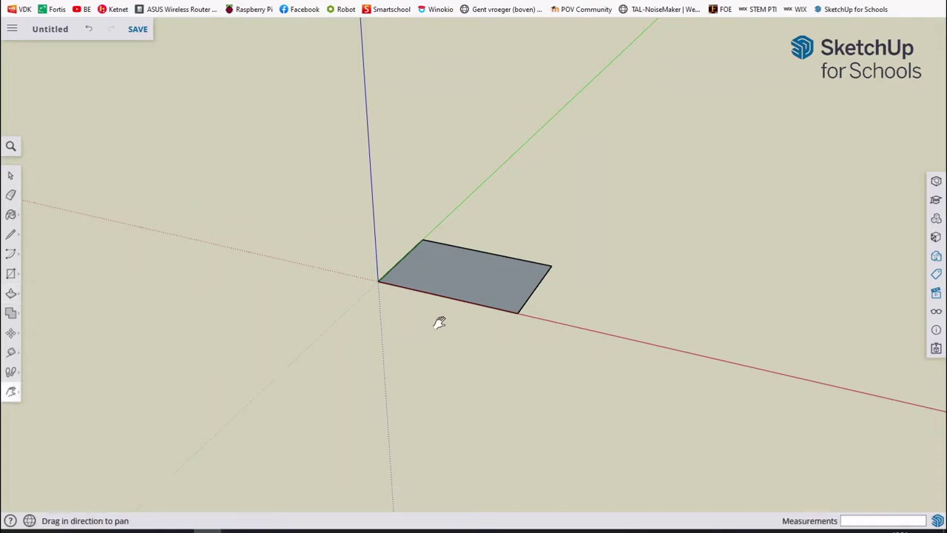
mouse_move(439, 323)
left_mouse_down()
mouse_move(505, 326)
mouse_move(429, 332)
mouse_move(442, 296)
mouse_move(351, 267)
mouse_move(611, 281)
mouse_move(358, 269)
mouse_move(418, 285)
left_mouse_up()
scroll(351, 268, "up", 1)
scroll(340, 259, "down", 1)
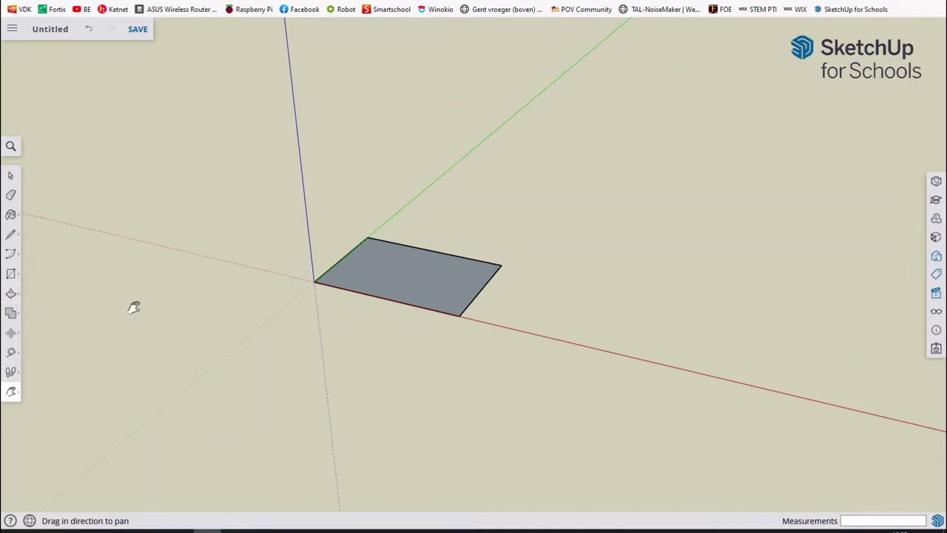
key("p")
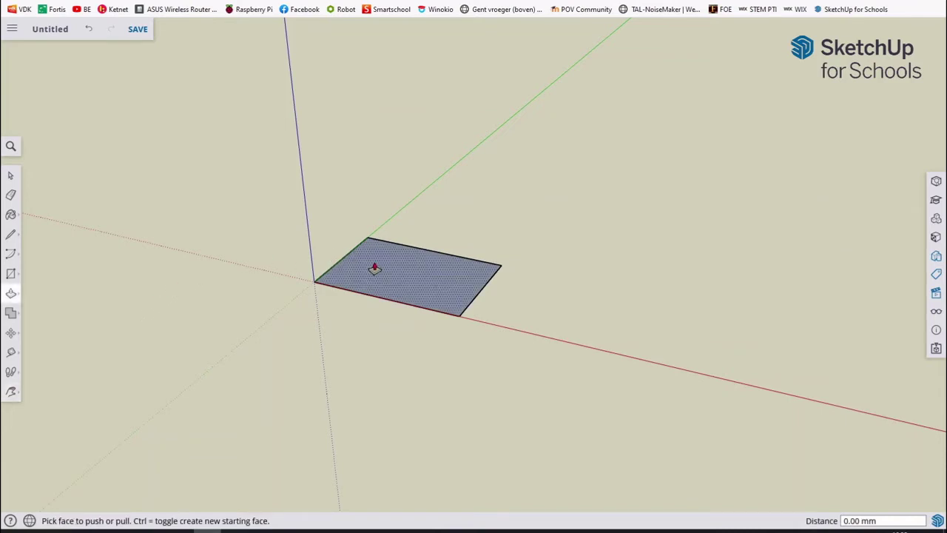
left_click(375, 269)
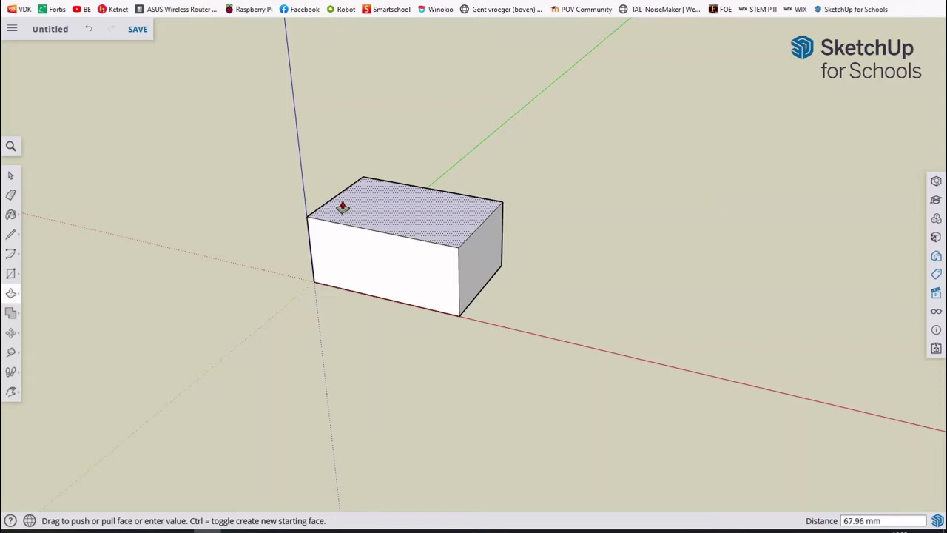
type("5")
type("0")
key("Return")
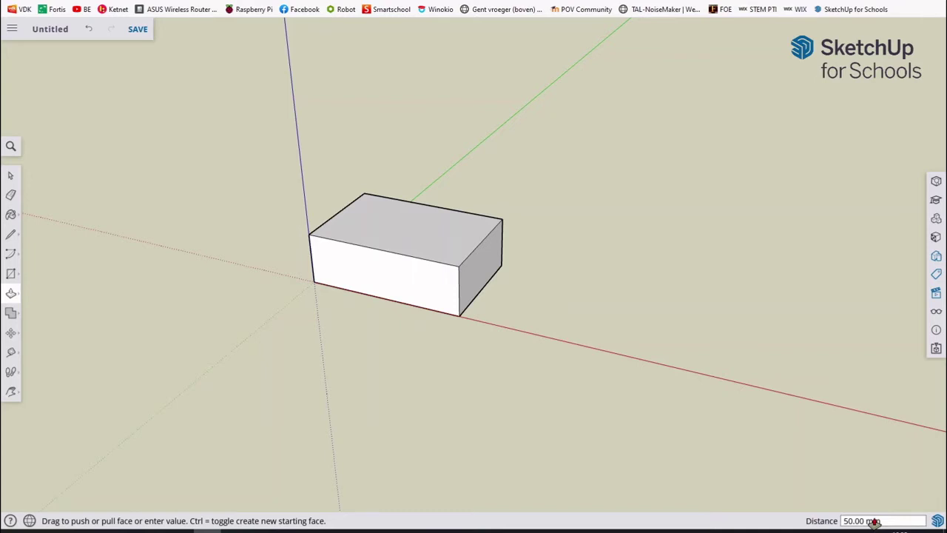
Switch among the drawing tools and settle on the Rectangle tool.
key("s")
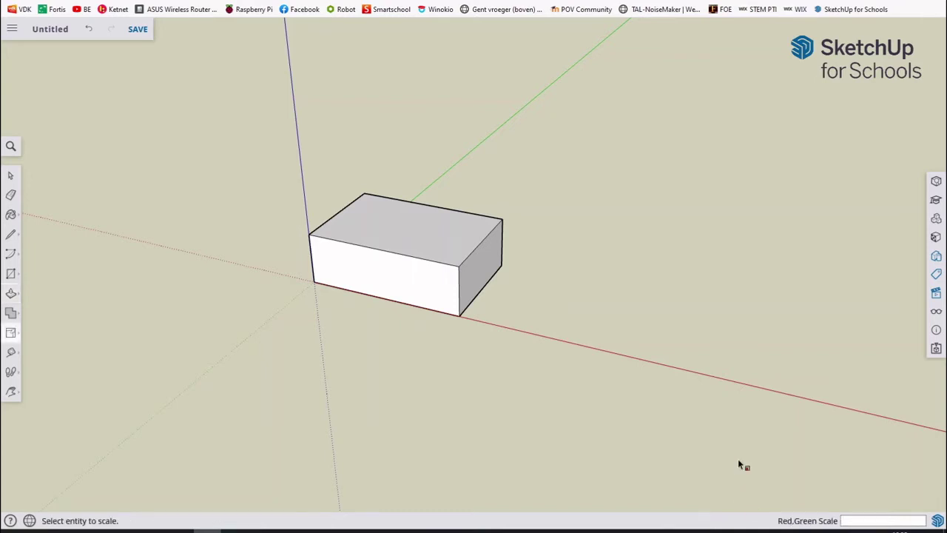
key("r")
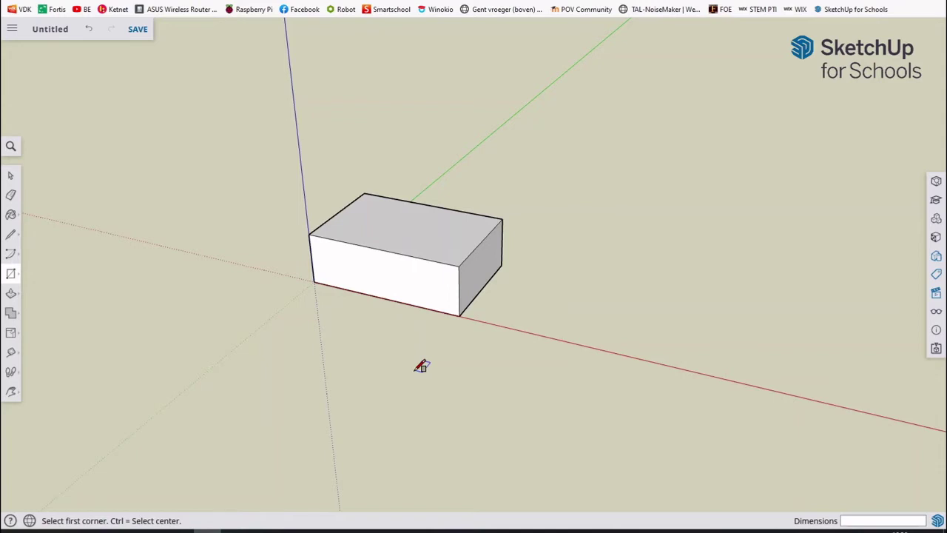
key("c")
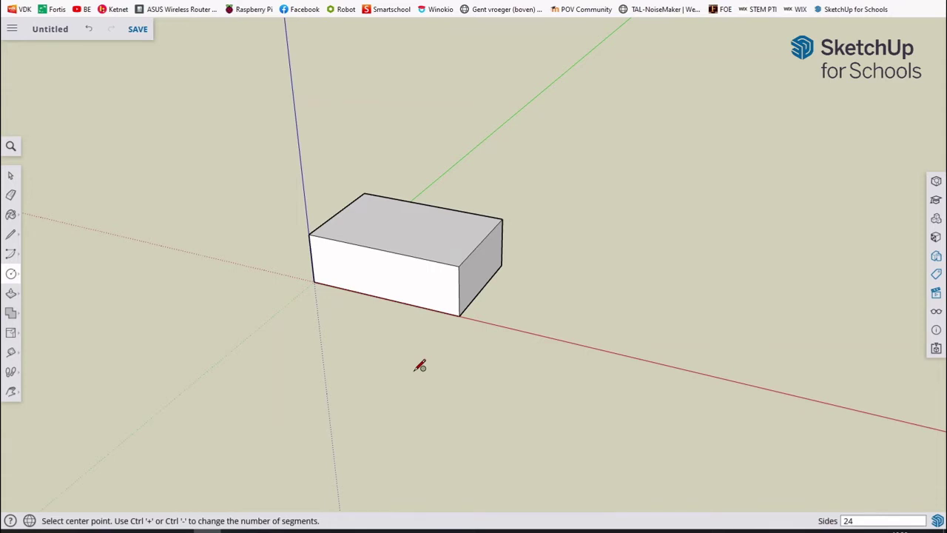
left_click(16, 280)
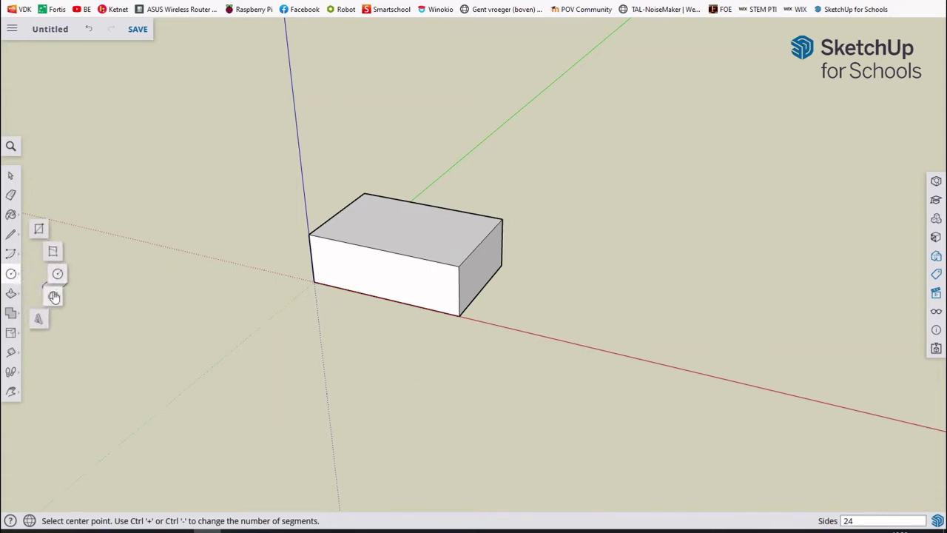
key("r")
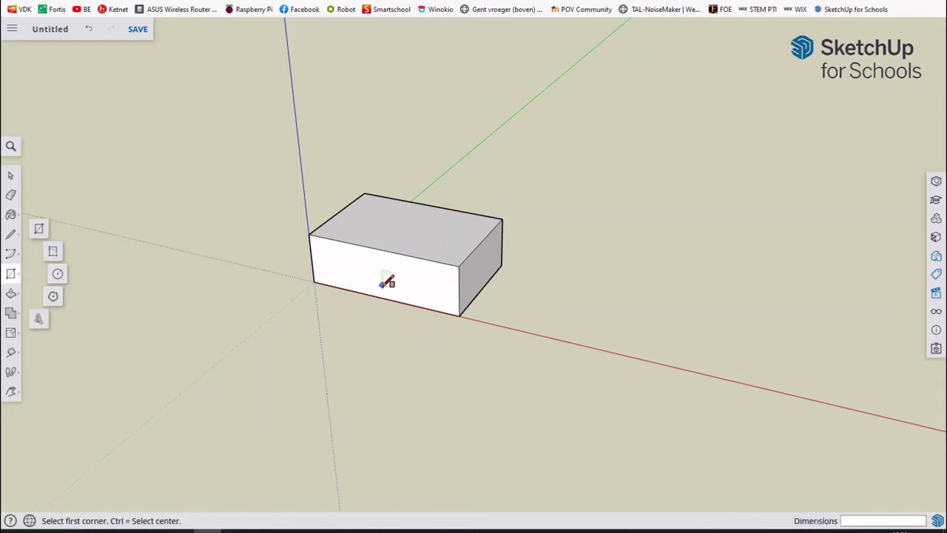
key("c")
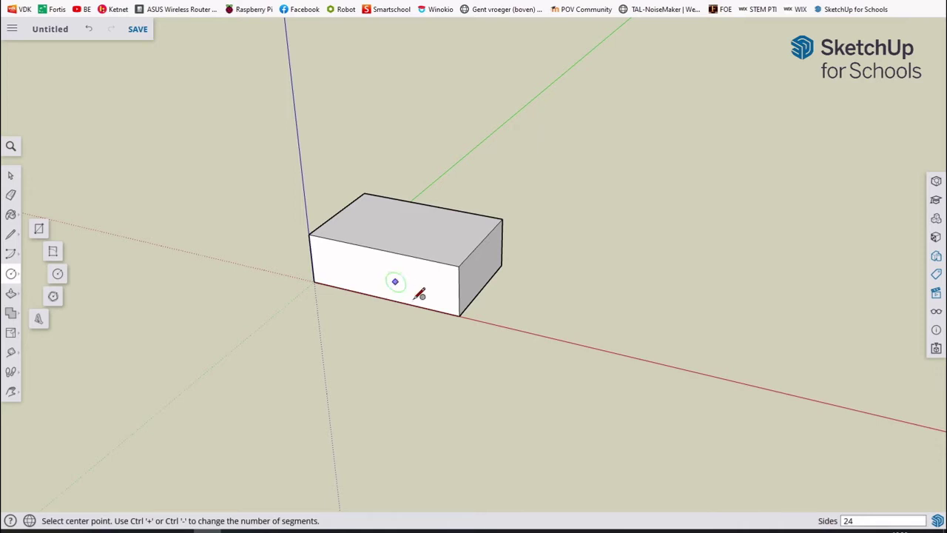
key("r")
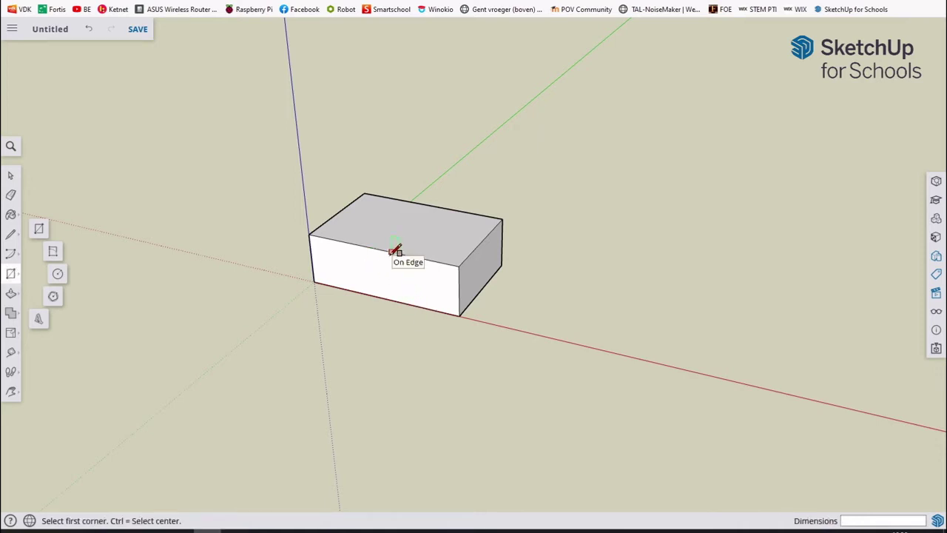
Draw a rectangle from the front top-edge midpoint and push it 50 mm into the box.
left_click(380, 250)
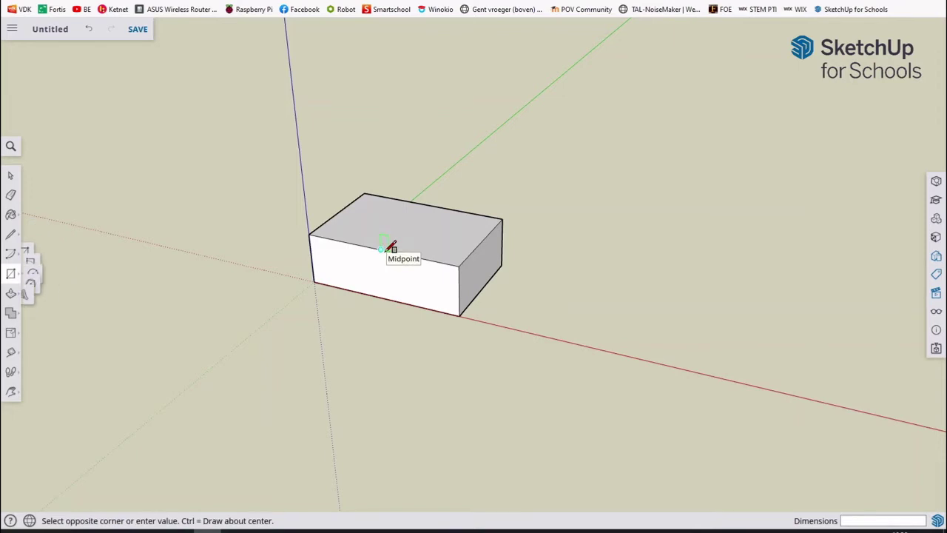
left_click(458, 290)
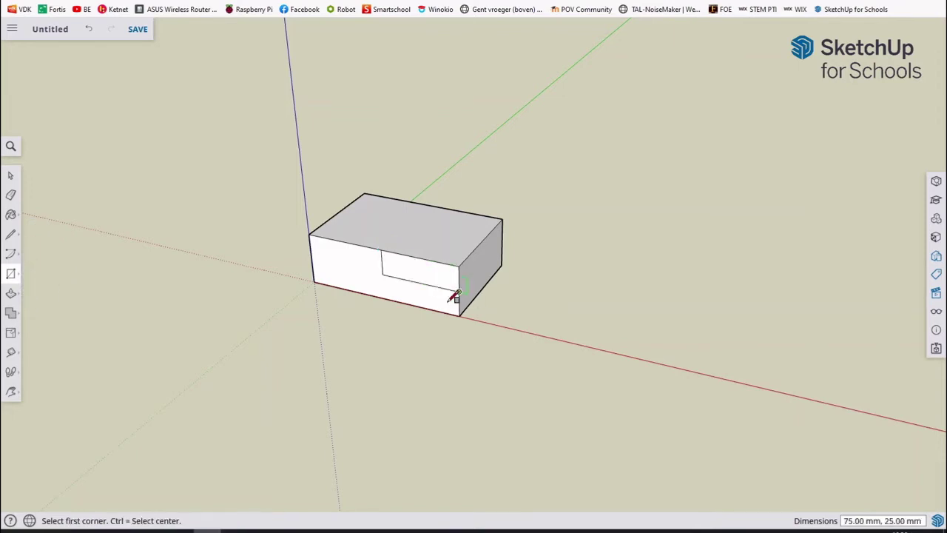
key("p")
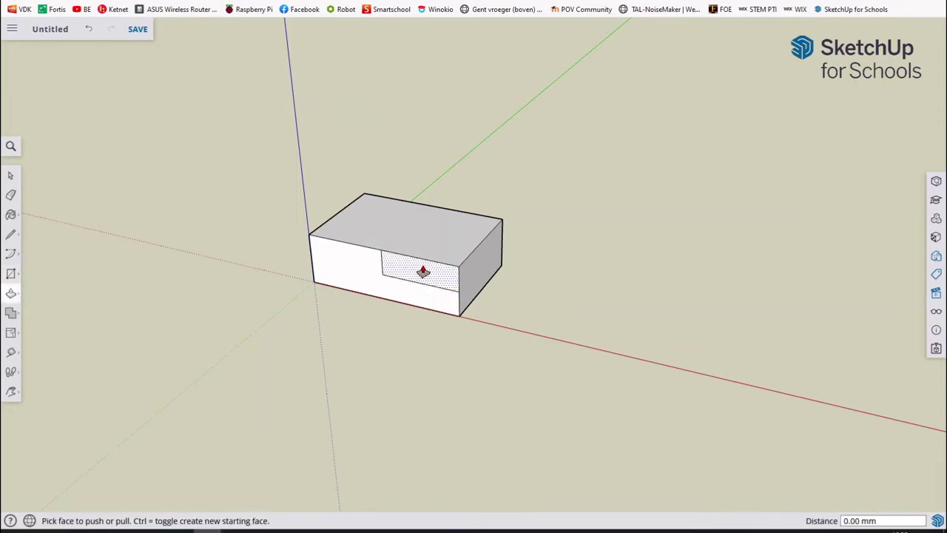
left_click(423, 273)
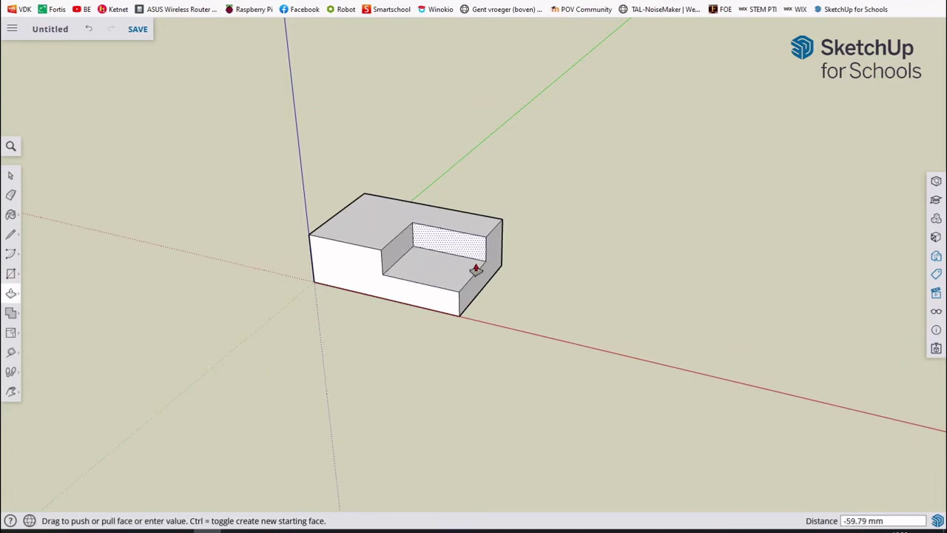
left_click(483, 293)
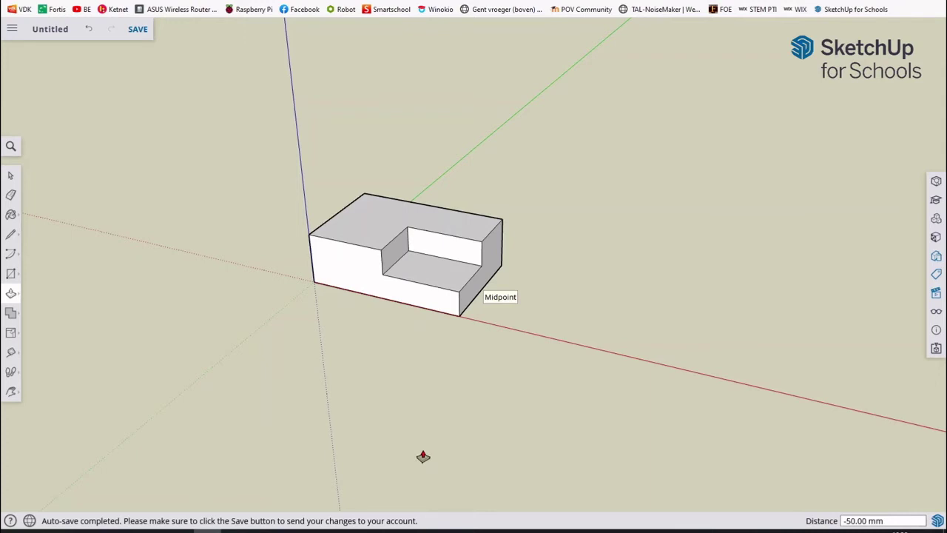
key("c")
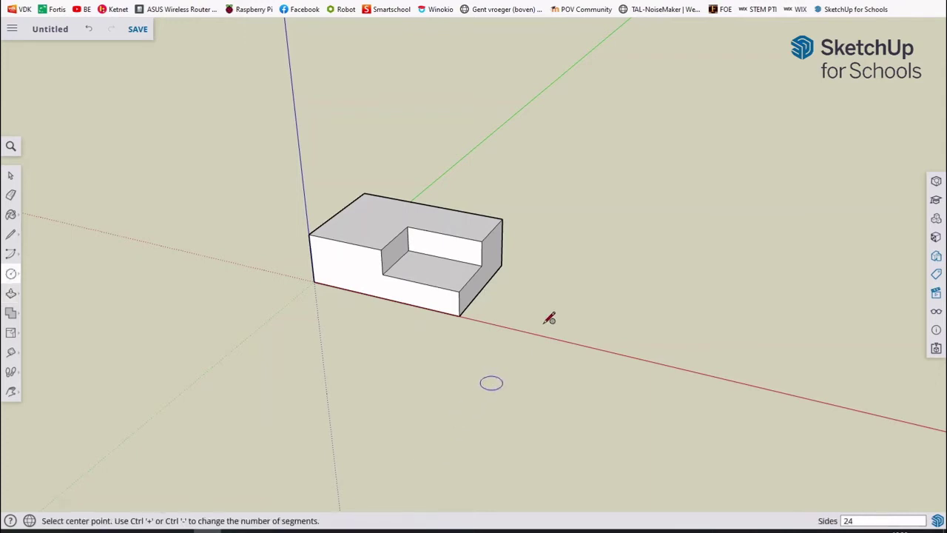
Draw a 25 mm radius circle on the ground right of the box, adjusting its side count.
left_click(585, 305)
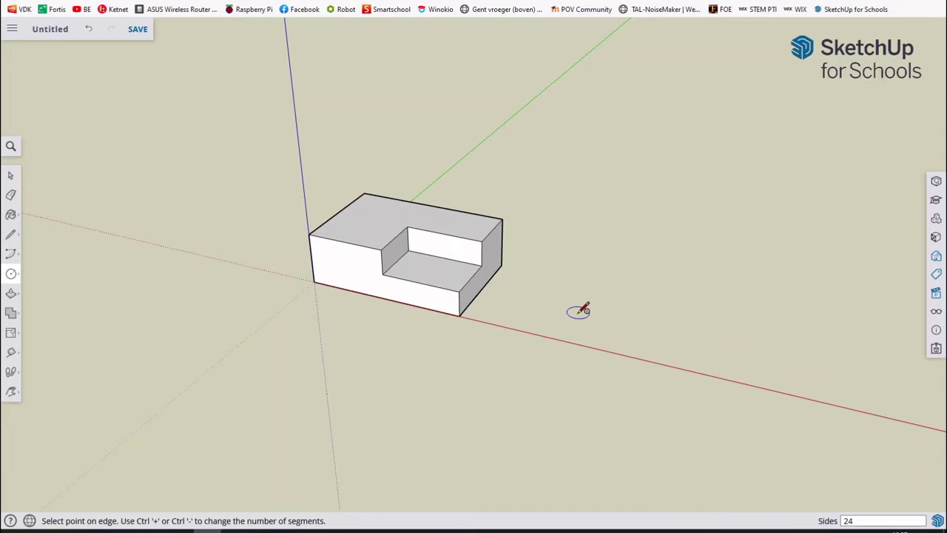
left_click(579, 313)
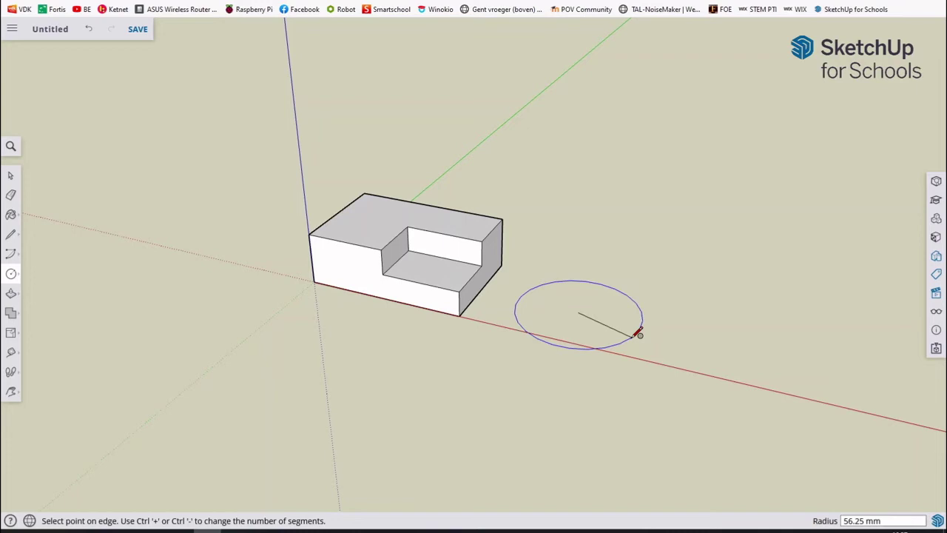
key("ctrl+plus")
key("ctrl+plus")
key("ctrl+plus")
key("ctrl+plus")
key("ctrl+minus")
key("ctrl+minus")
key("ctrl+minus")
key("ctrl+plus")
key("ctrl+plus")
key("ctrl+plus")
key("ctrl+plus")
key("ctrl+plus")
key("ctrl+plus")
key("ctrl+plus")
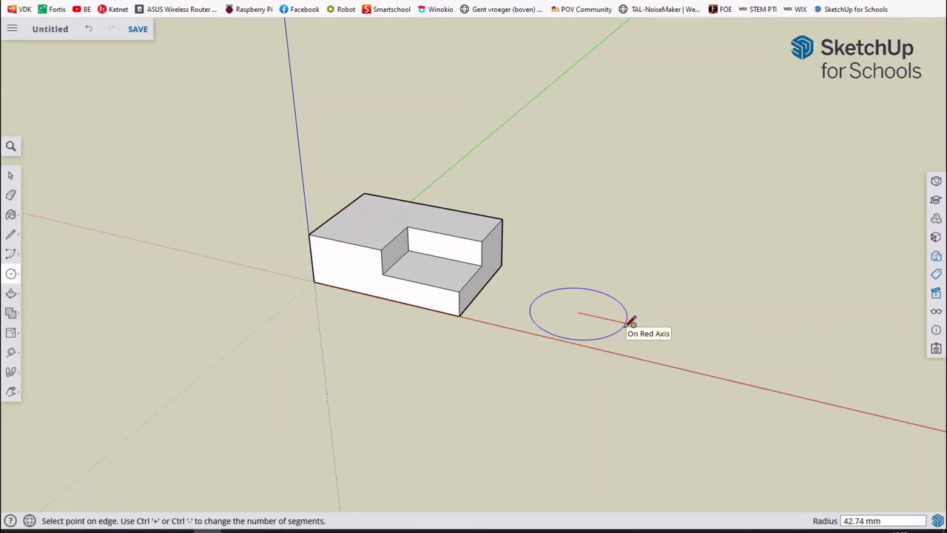
type("25")
key("Return")
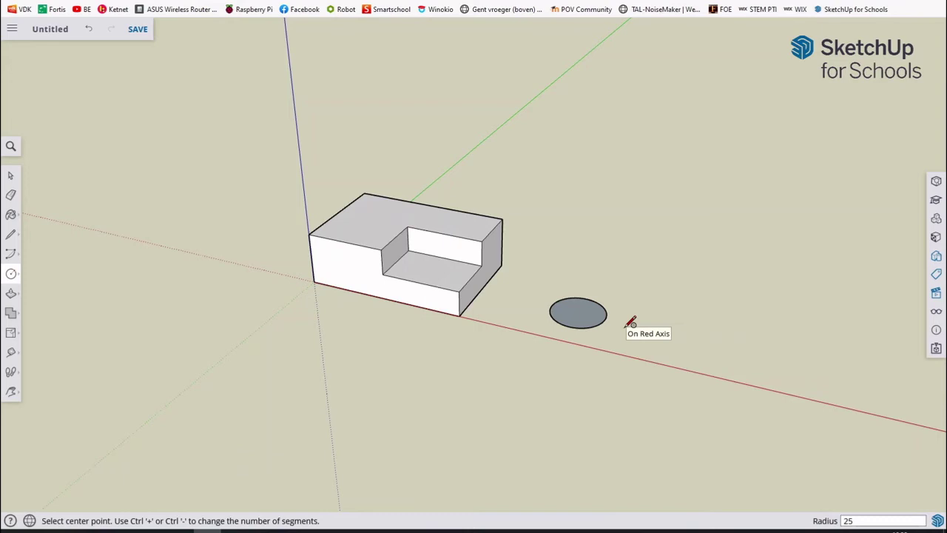
Pull the 25 mm circle up into a cylinder about 130 mm tall.
key("p")
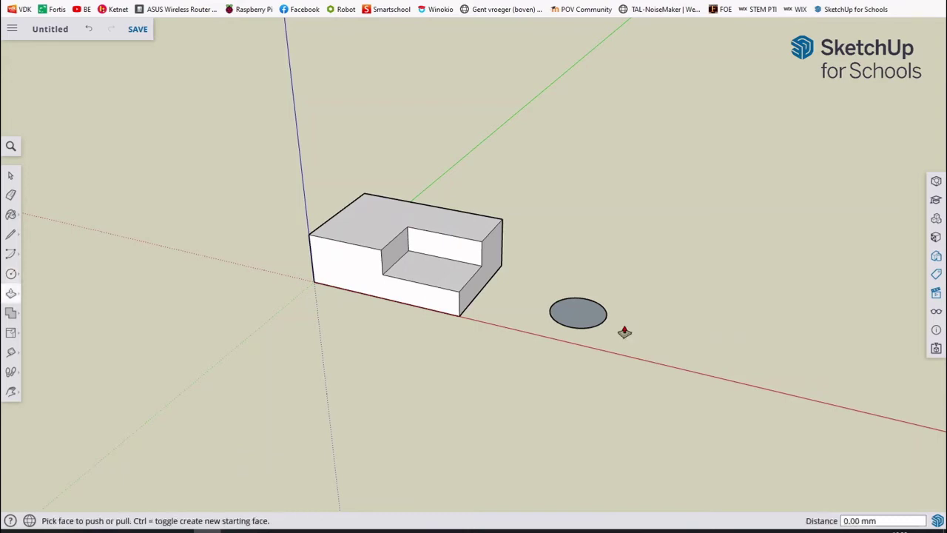
left_click(575, 311)
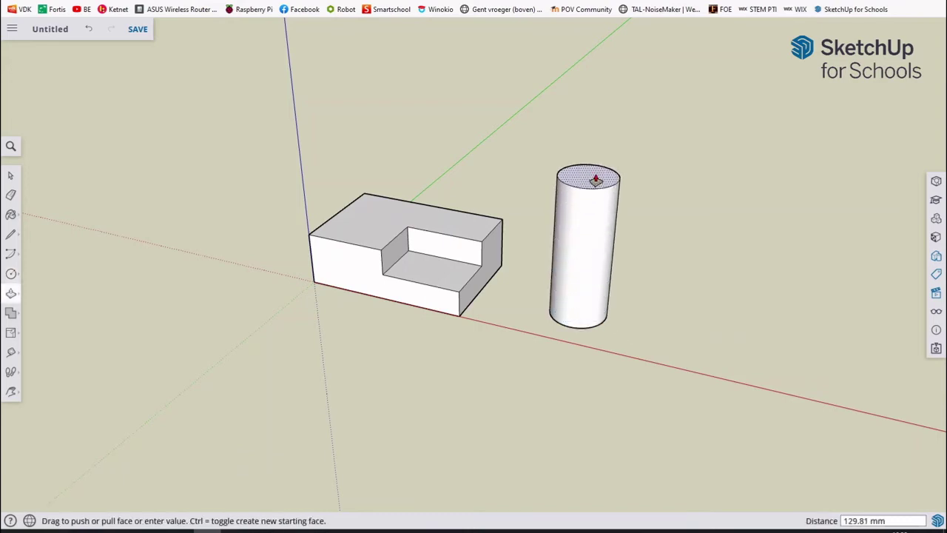
left_click(605, 176)
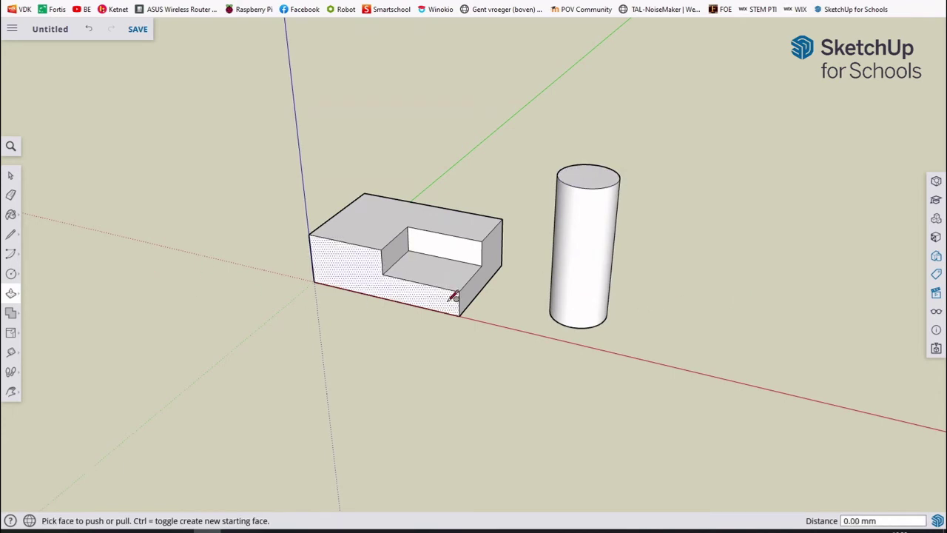
key("c")
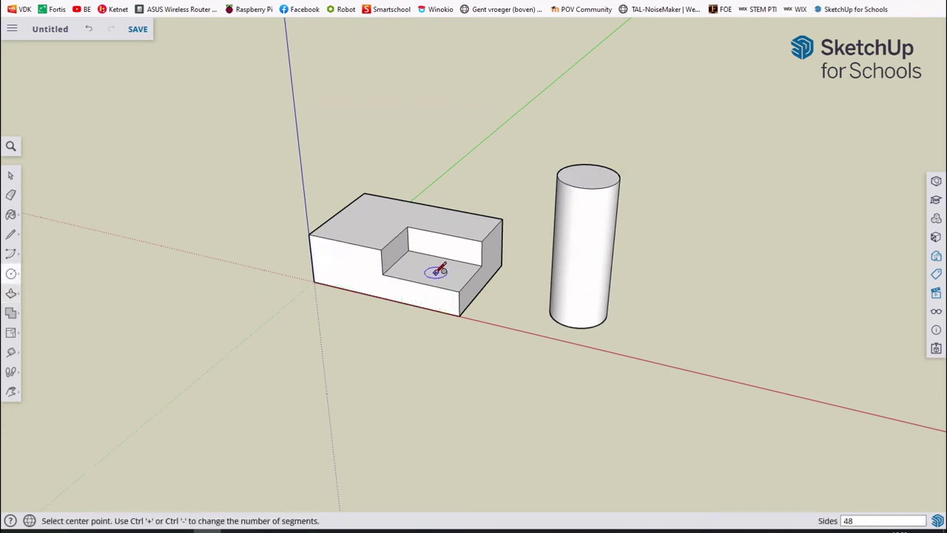
Draw a 5 mm radius circle on the notch floor.
left_click(428, 272)
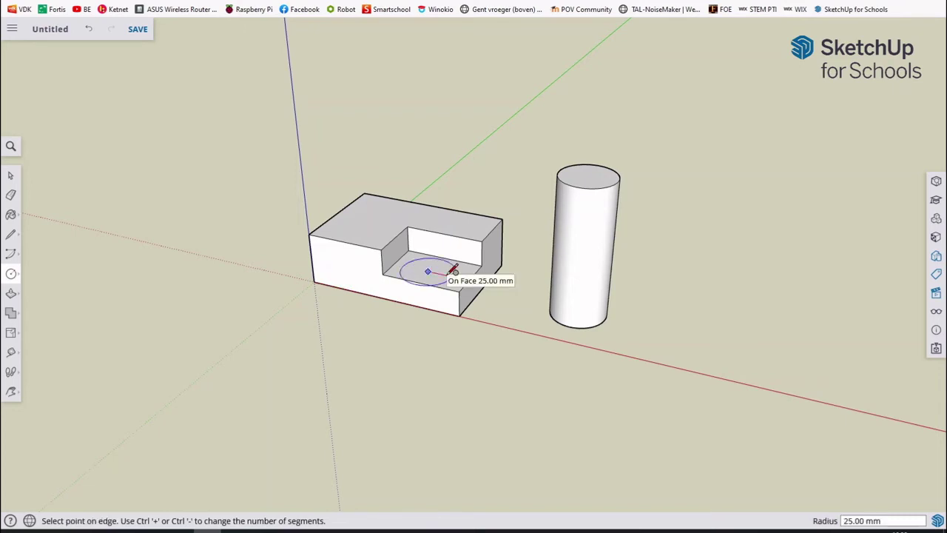
type("5")
key("Return")
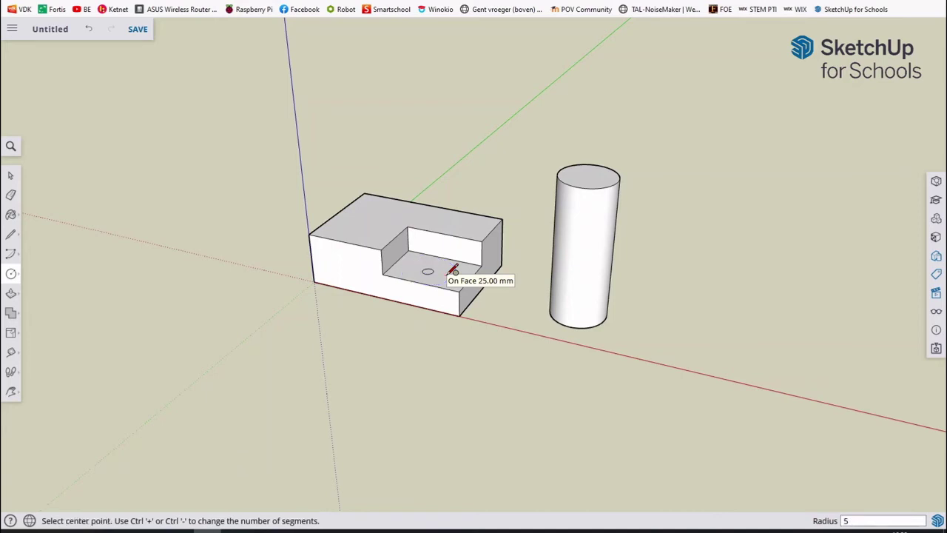
Push the small circle 25 mm down into the block to form the hole.
scroll(453, 270, "up", 1)
scroll(434, 271, "up", 1)
scroll(437, 271, "up", 1)
scroll(422, 269, "up", 2)
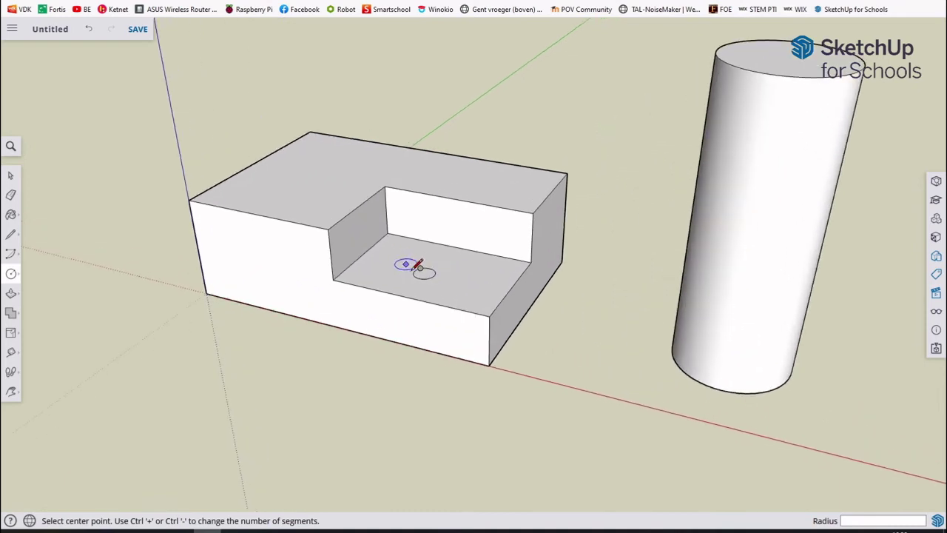
scroll(418, 268, "up", 2)
scroll(423, 271, "up", 1)
key("p")
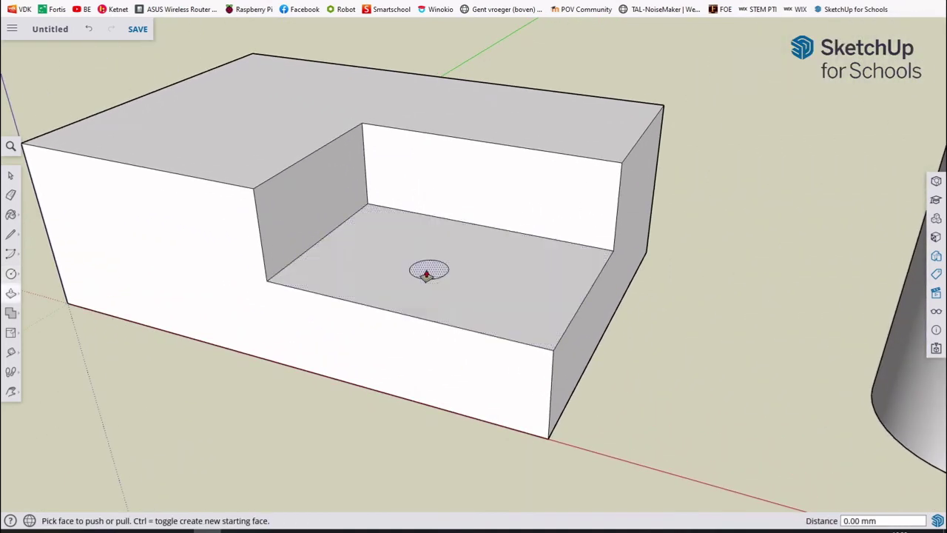
left_click(426, 274)
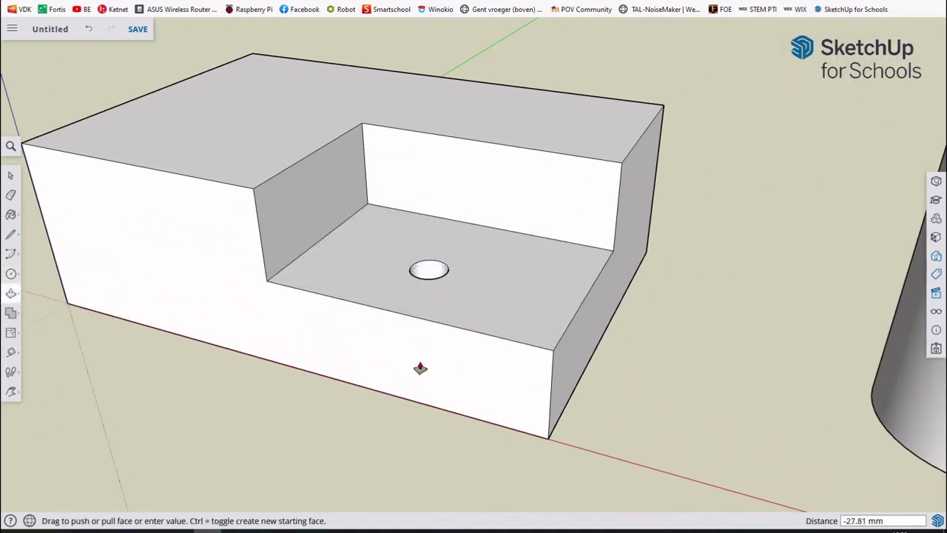
left_click(415, 407)
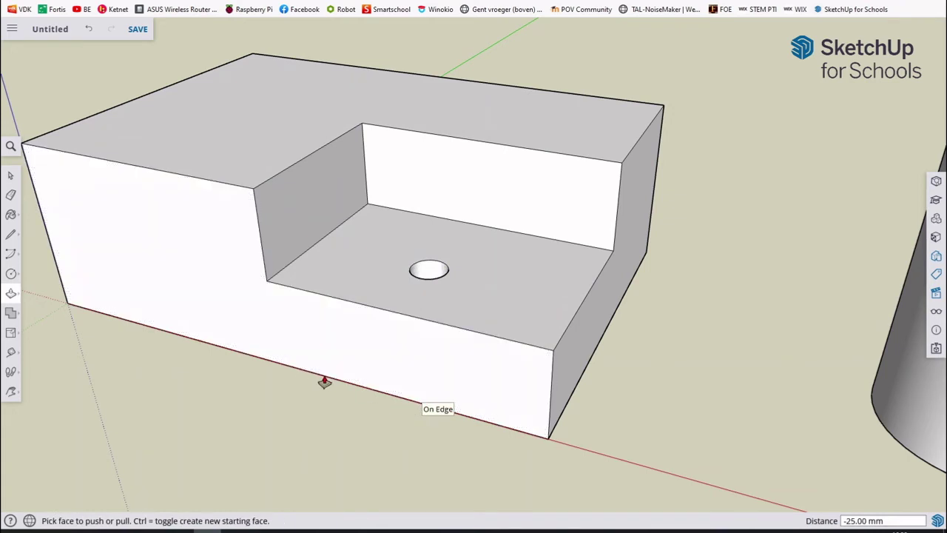
left_click(11, 392)
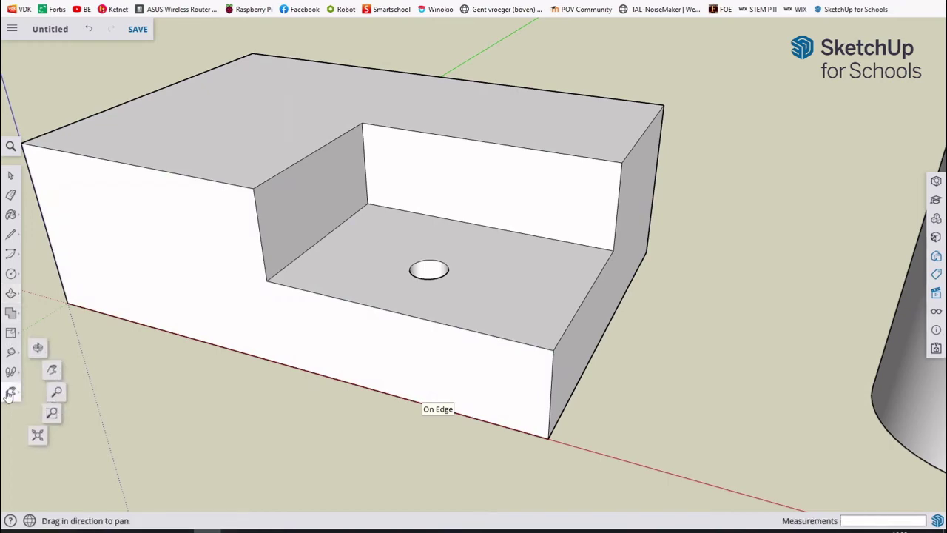
Orbit to a front view showing the notched box, its hole and the cylinder.
left_click(39, 348)
left_click_drag(191, 406, 303, 277)
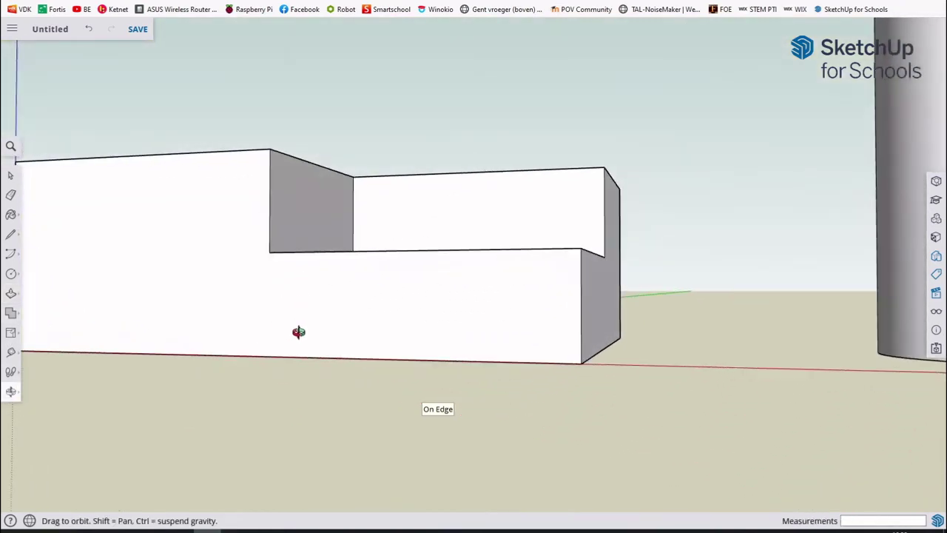
mouse_move(299, 332)
left_mouse_down()
mouse_move(334, 186)
mouse_move(323, 281)
mouse_move(332, 120)
mouse_move(334, 382)
mouse_move(376, 393)
mouse_move(440, 375)
mouse_move(389, 308)
mouse_move(389, 334)
mouse_move(482, 317)
mouse_move(414, 311)
left_mouse_up()
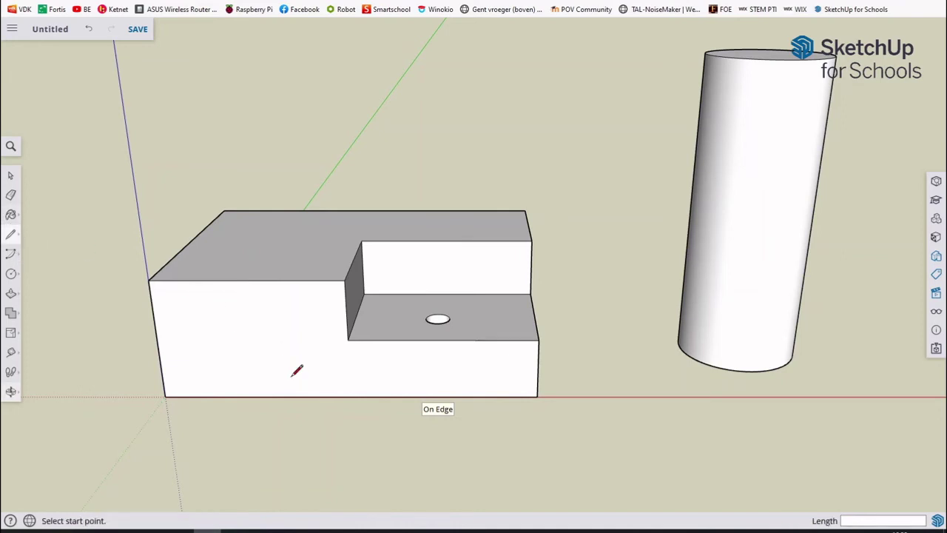
key("l")
Draw a diagonal between the left end's edge midpoints and push the triangular corner away.
left_click(246, 280)
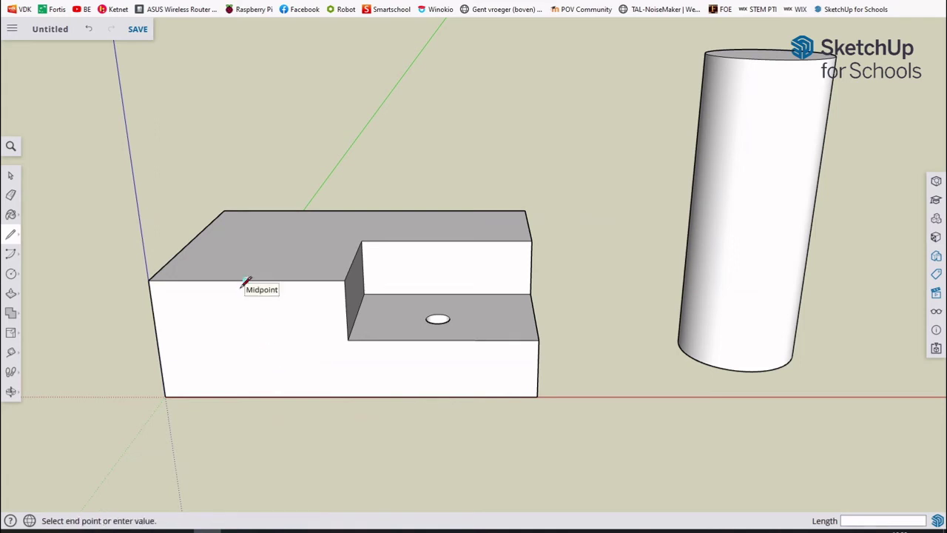
left_click(156, 339)
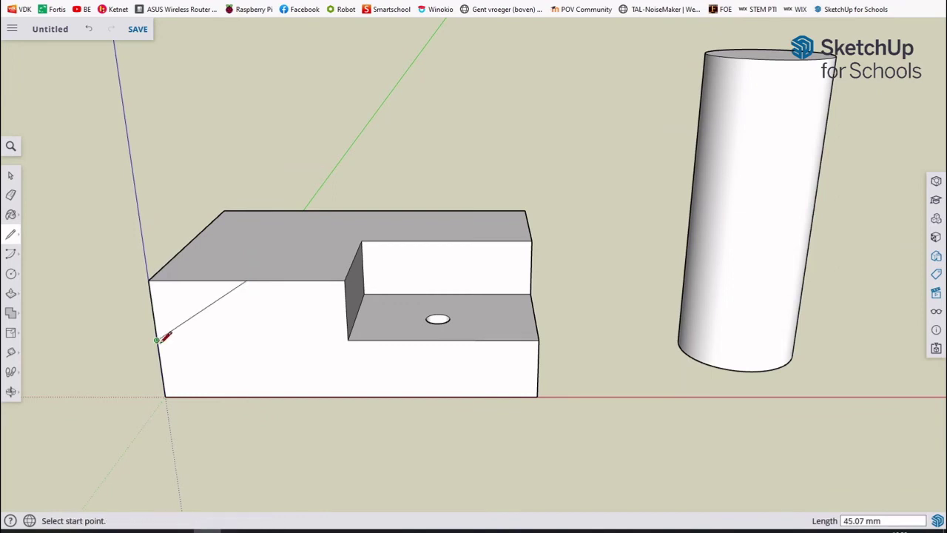
key("p")
left_click_drag(167, 318, 244, 222)
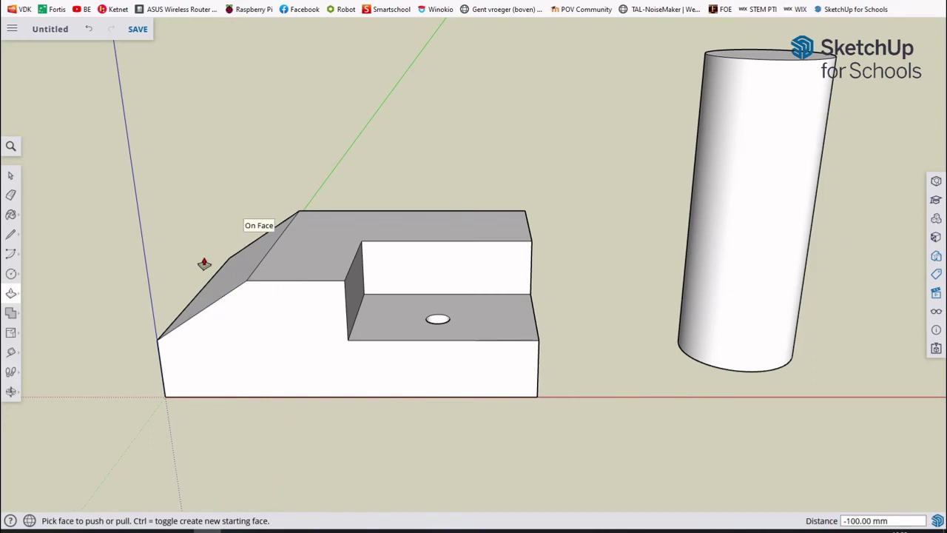
scroll(275, 372, "down", 2)
scroll(275, 372, "down", 2)
Draw a closed rectangle on the ground beside the cylinder and push/pull it up about 40 mm.
key("l")
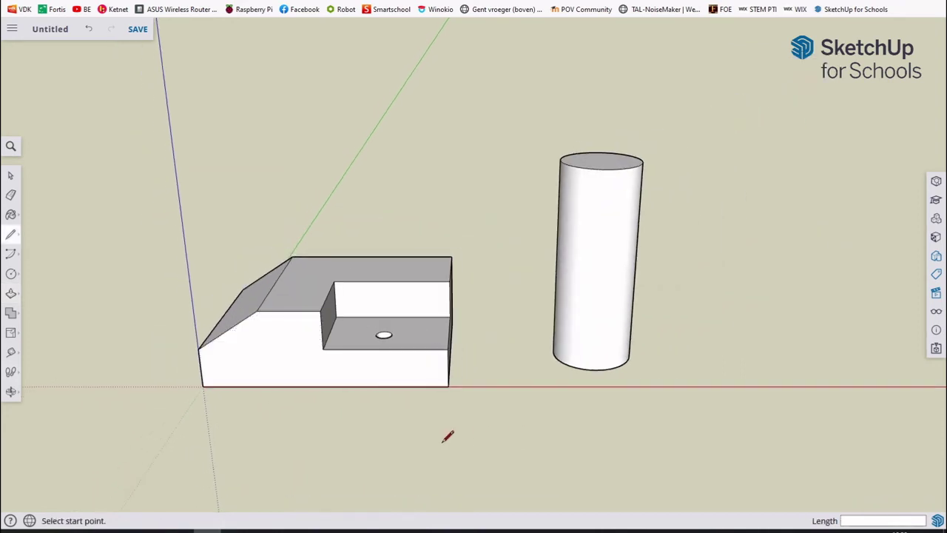
left_click(441, 439)
left_click(536, 439)
left_click(531, 404)
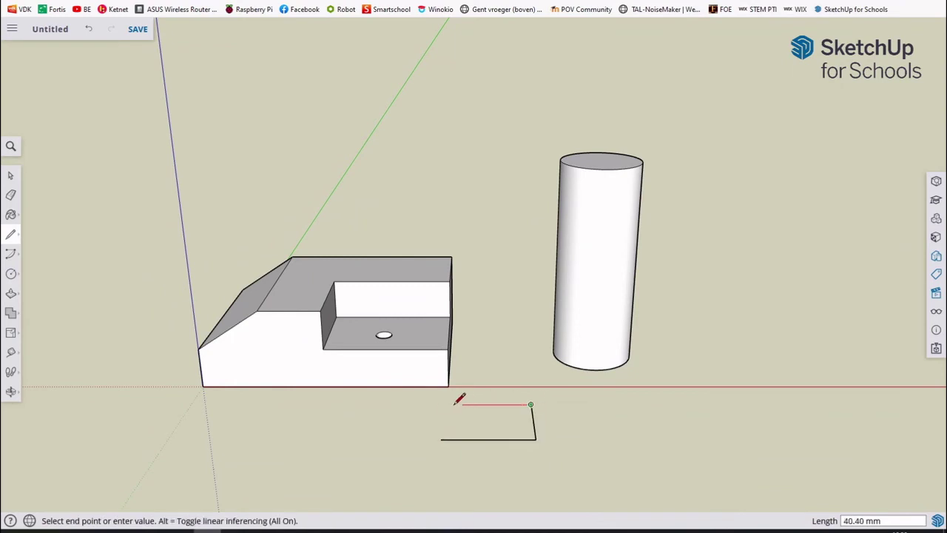
left_click(443, 404)
left_click(442, 440)
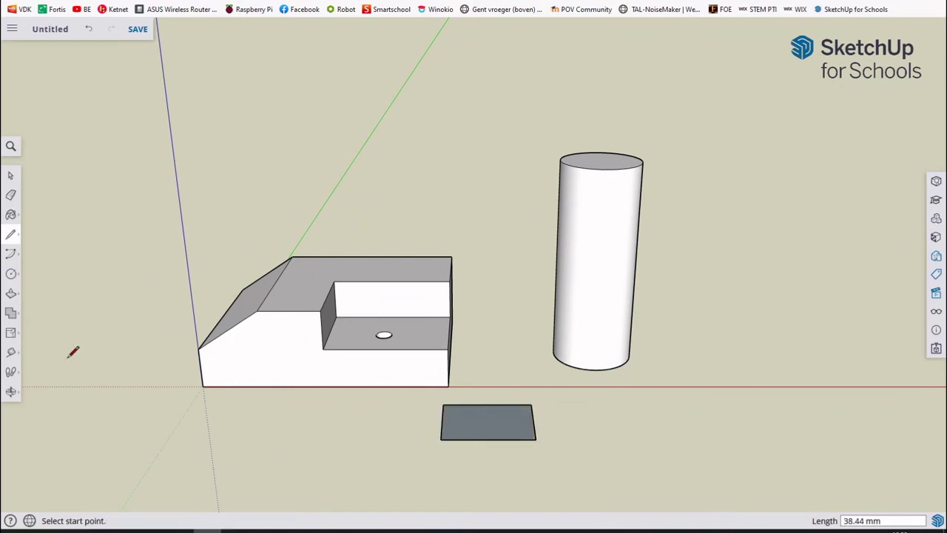
key("p")
left_click_drag(452, 425, 473, 366)
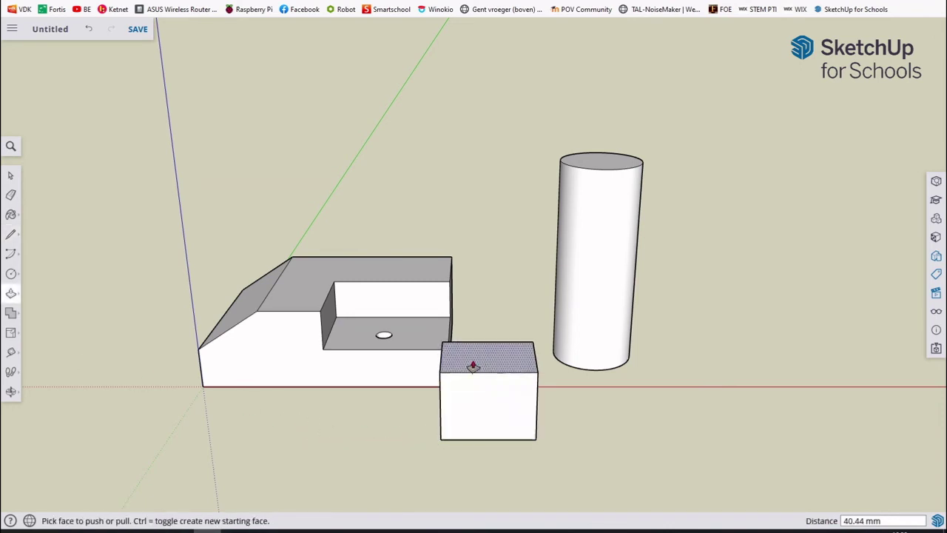
Trace a flat arrow outline with pointed tip and notch in front of the notched box.
key("l")
left_click(317, 437)
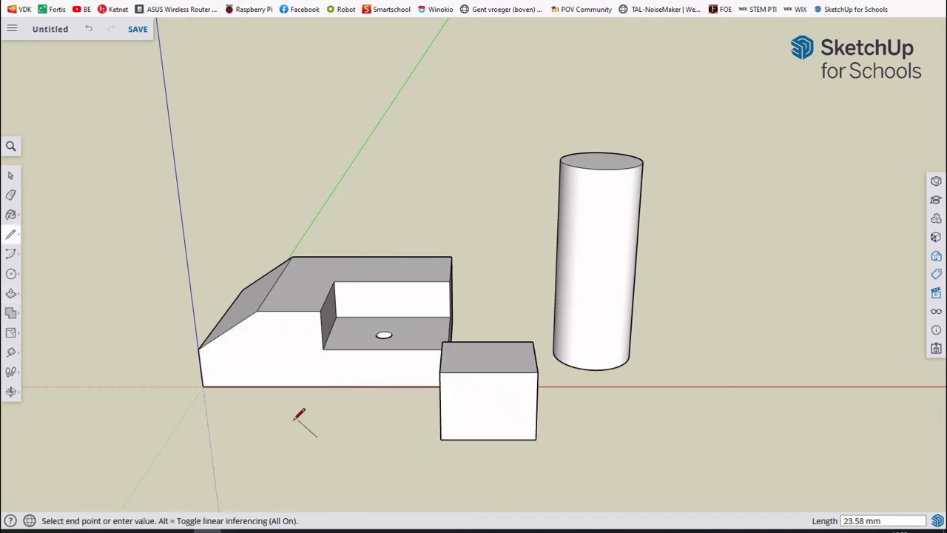
left_click(295, 418)
left_click(259, 437)
left_click(294, 454)
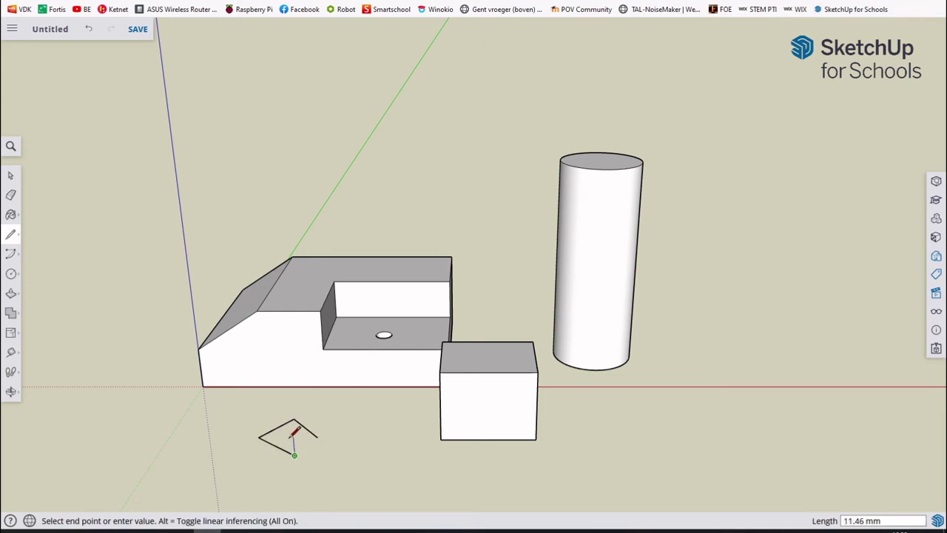
left_click(294, 437)
left_click(318, 453)
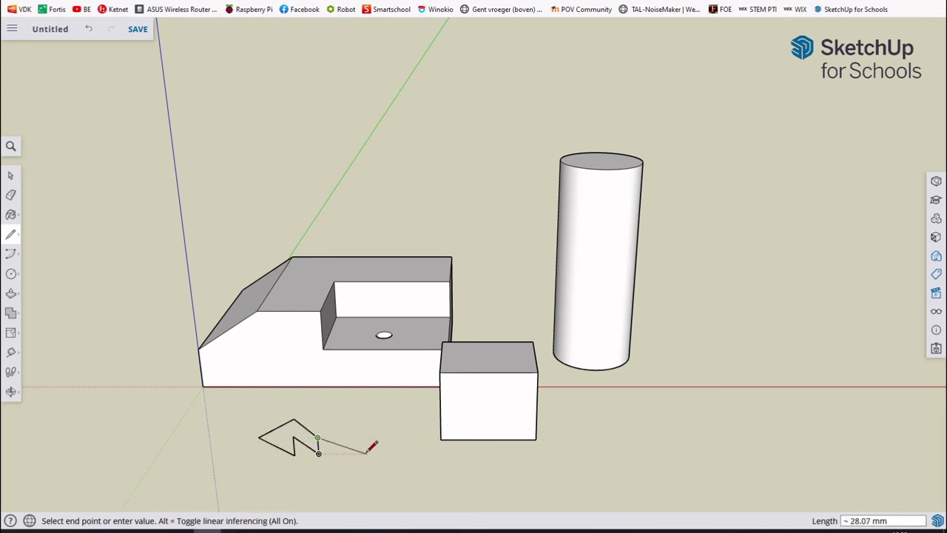
key("Escape")
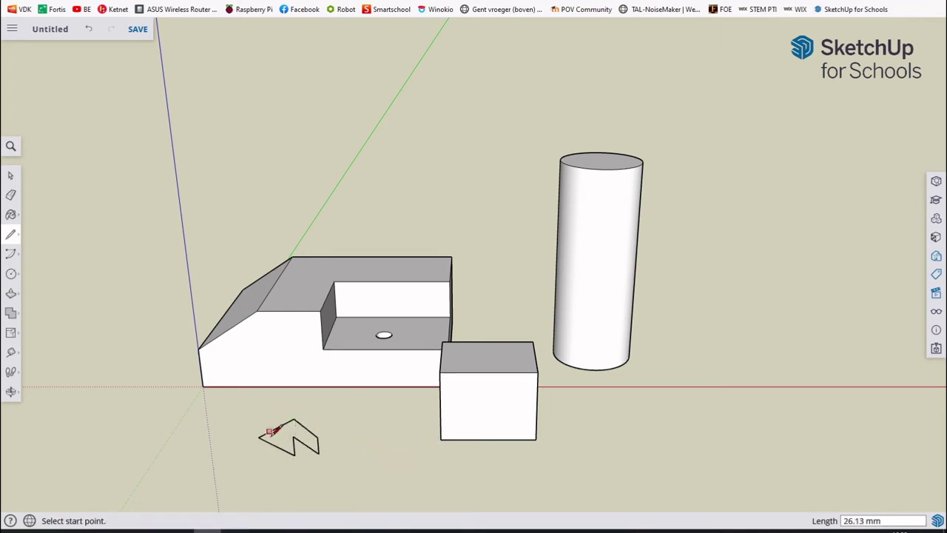
Zoom in and orbit to see the whole scene from another angle.
scroll(270, 431, "up", 1)
scroll(277, 435, "up", 2)
scroll(285, 438, "up", 2)
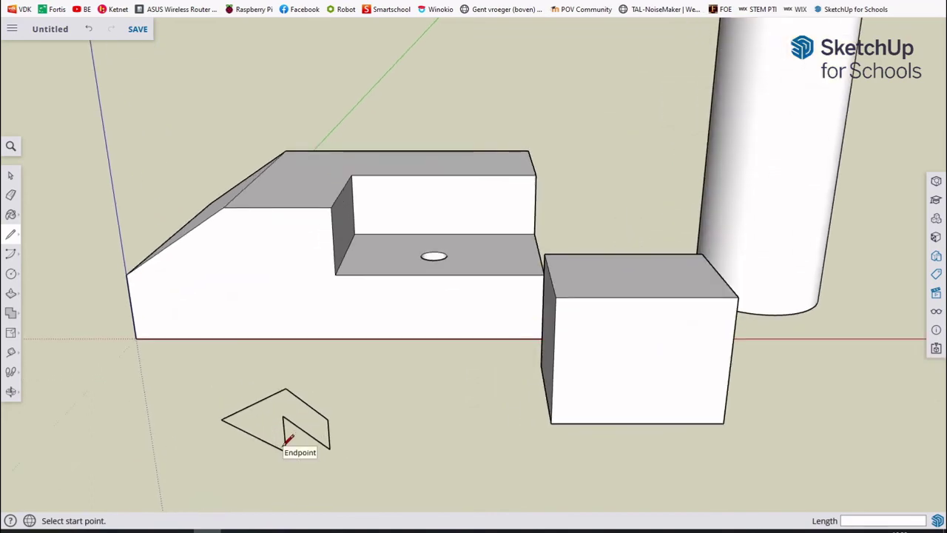
left_click(11, 392)
mouse_move(228, 440)
left_mouse_down()
mouse_move(351, 429)
mouse_move(303, 345)
mouse_move(220, 313)
mouse_move(131, 321)
mouse_move(129, 377)
mouse_move(190, 417)
mouse_move(742, 395)
mouse_move(693, 276)
mouse_move(598, 186)
mouse_move(400, 349)
mouse_move(357, 459)
mouse_move(372, 440)
mouse_move(298, 402)
mouse_move(282, 423)
left_mouse_up()
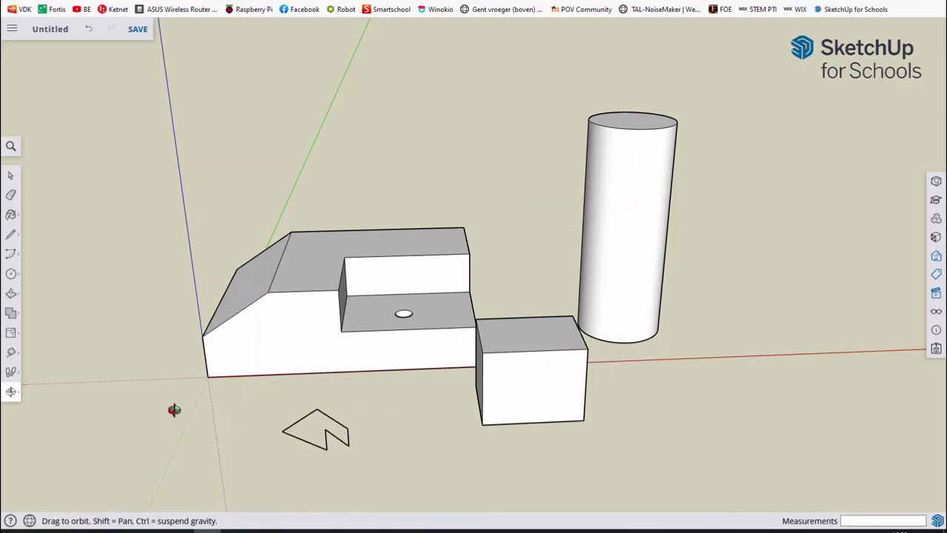
Erase the arrow outline's edges and the notched box's front-top edge.
left_click(11, 196)
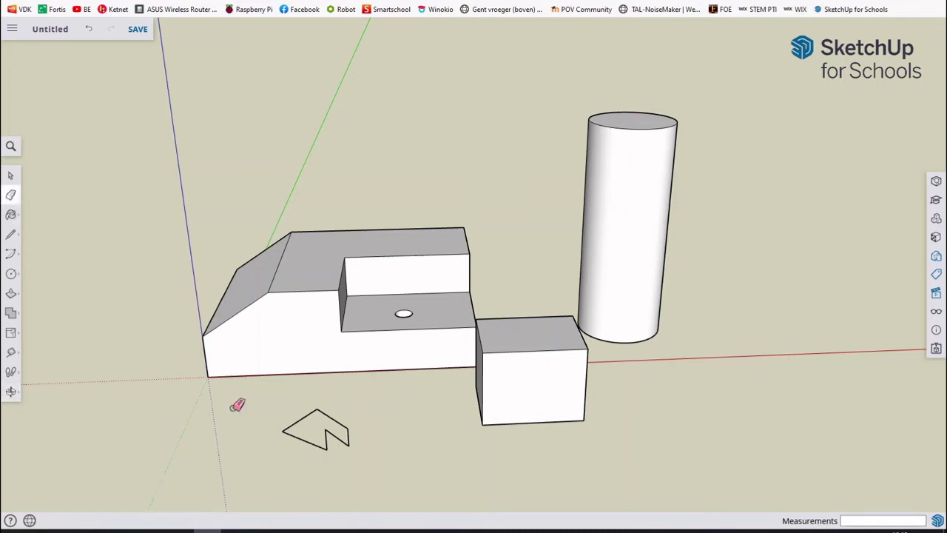
mouse_move(281, 433)
left_mouse_down()
mouse_move(337, 417)
mouse_move(353, 439)
mouse_move(355, 426)
left_mouse_up()
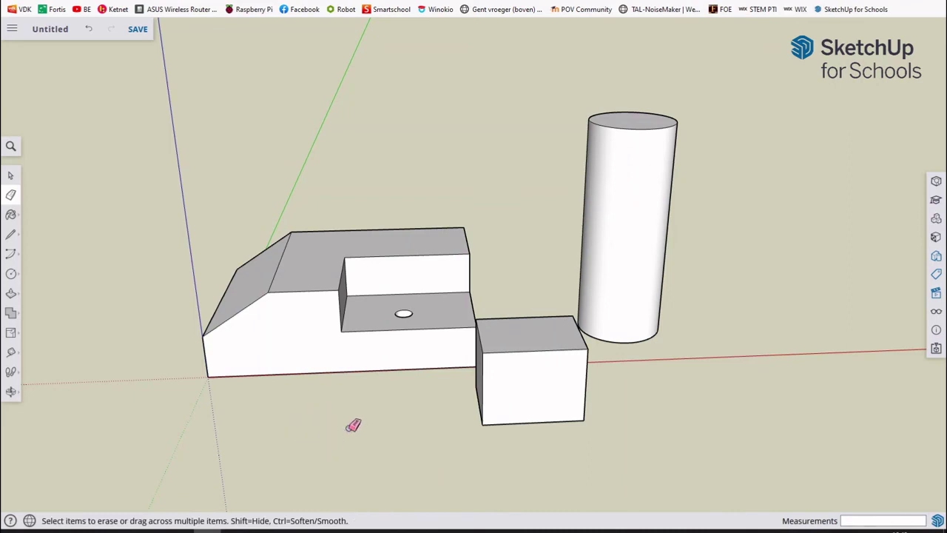
left_click(391, 338)
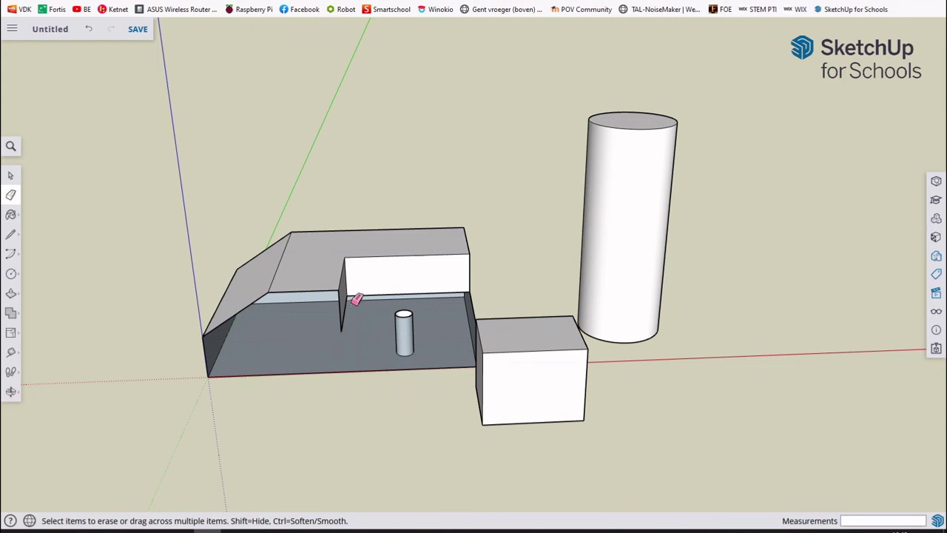
Orbit to look into the opened hollow box, ending with the Select tool active.
left_click(11, 392)
mouse_move(89, 374)
left_mouse_down()
mouse_move(175, 364)
mouse_move(232, 392)
left_mouse_up()
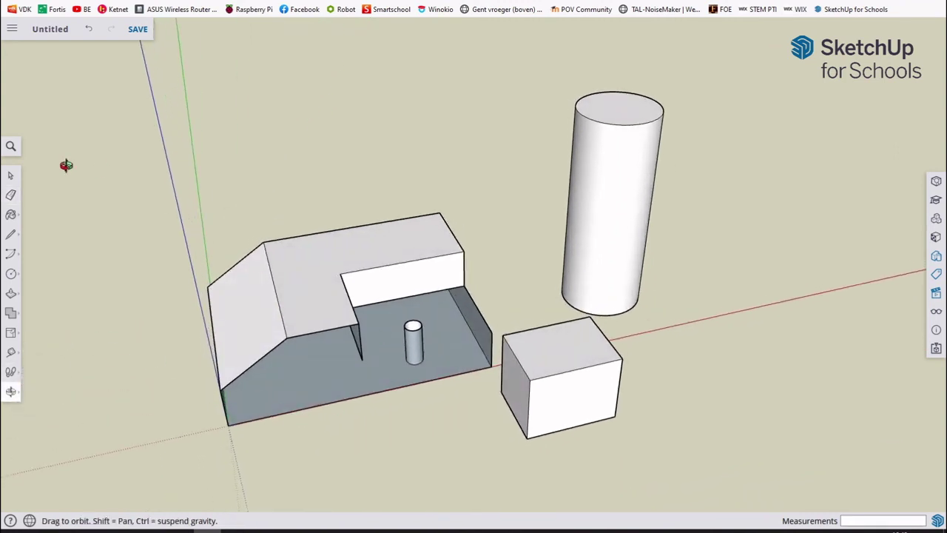
key("s")
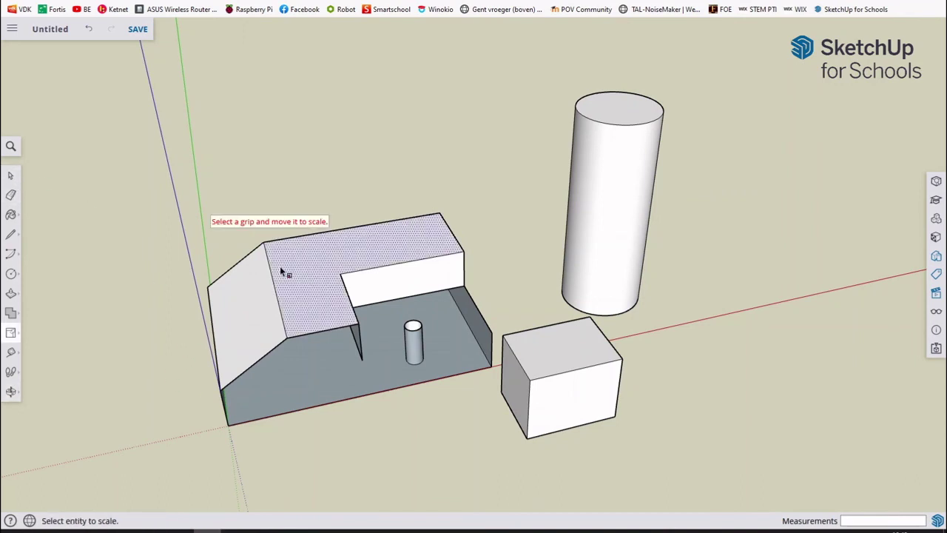
left_click(11, 178)
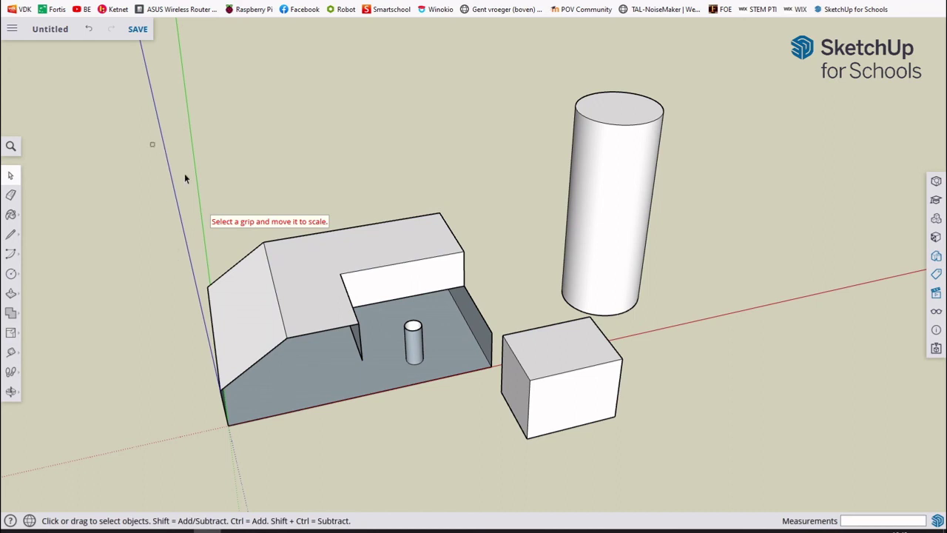
Delete both boxes and the cylinder's leftover circle, then orbit the empty scene.
left_click_drag(151, 144, 672, 502)
key("Delete")
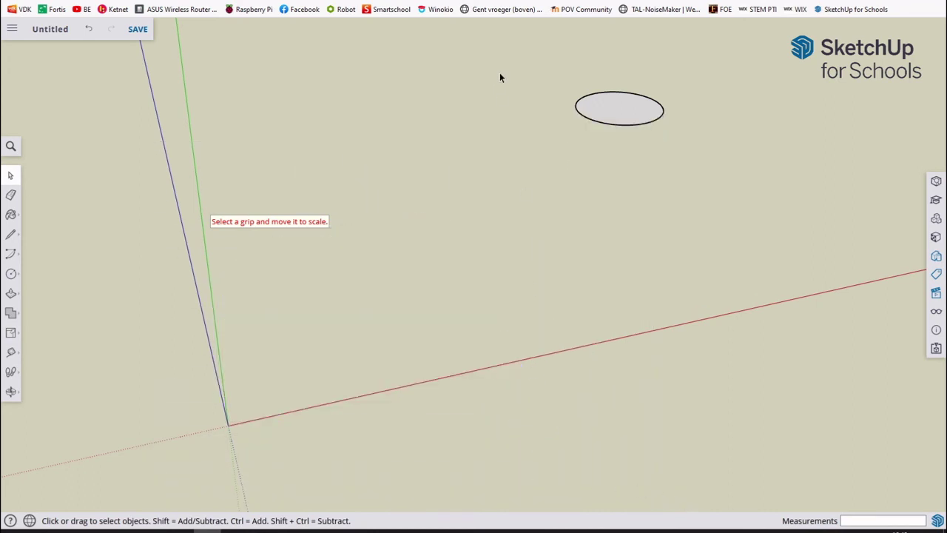
left_click_drag(499, 72, 742, 262)
key("Delete")
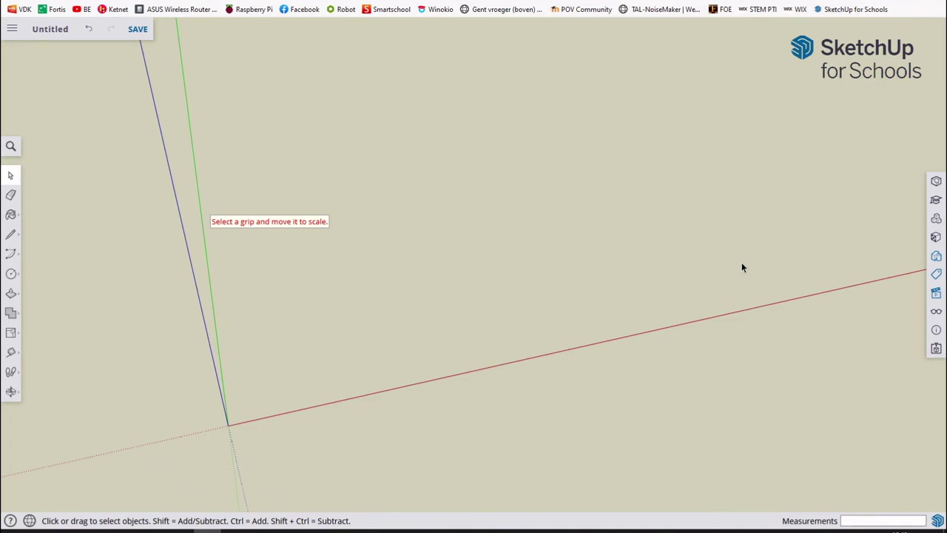
left_click(11, 391)
mouse_move(249, 403)
left_mouse_down()
mouse_move(279, 387)
mouse_move(256, 315)
mouse_move(278, 318)
left_mouse_up()
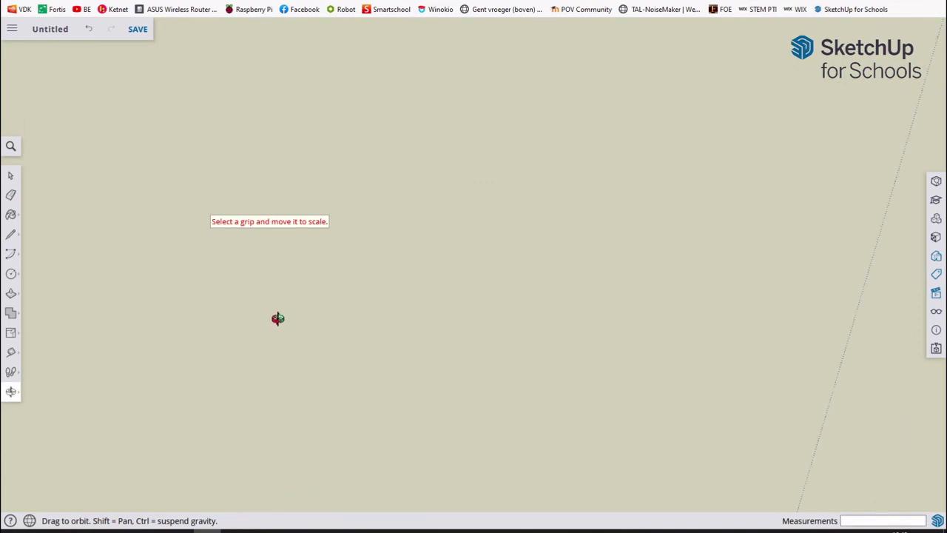